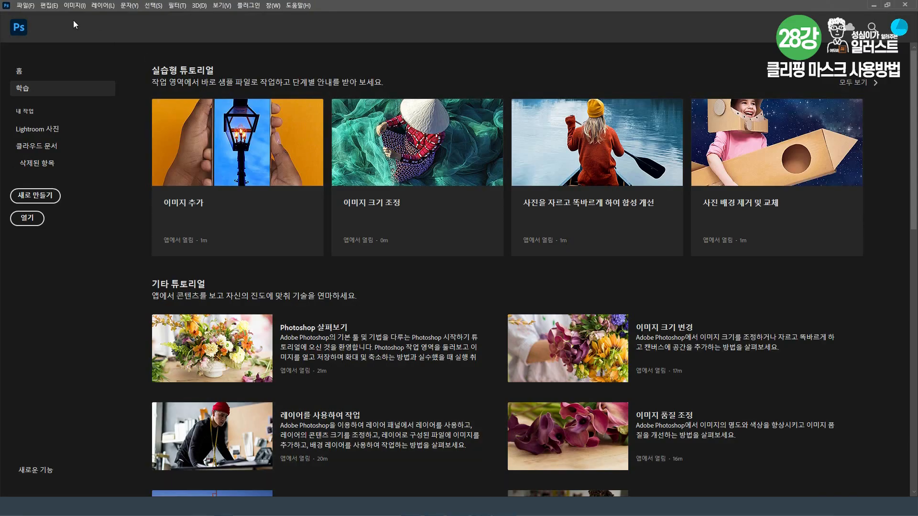
Open the image file 간판 from the 이미지 folder on the desktop
left_click(25, 5)
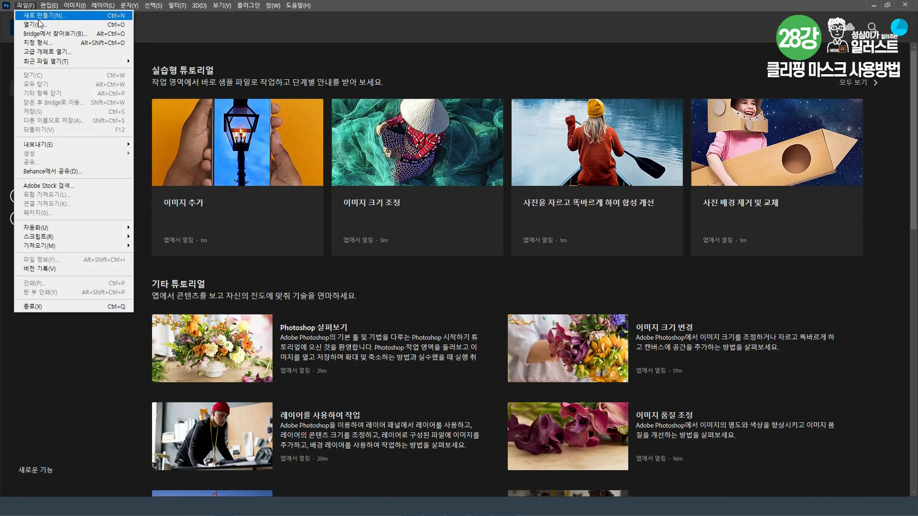
left_click(40, 24)
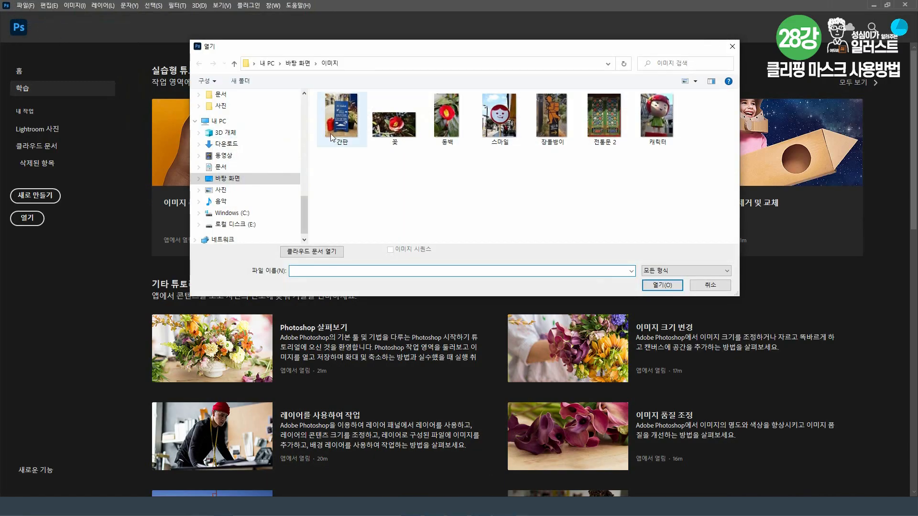
left_click(331, 134)
left_click(654, 285)
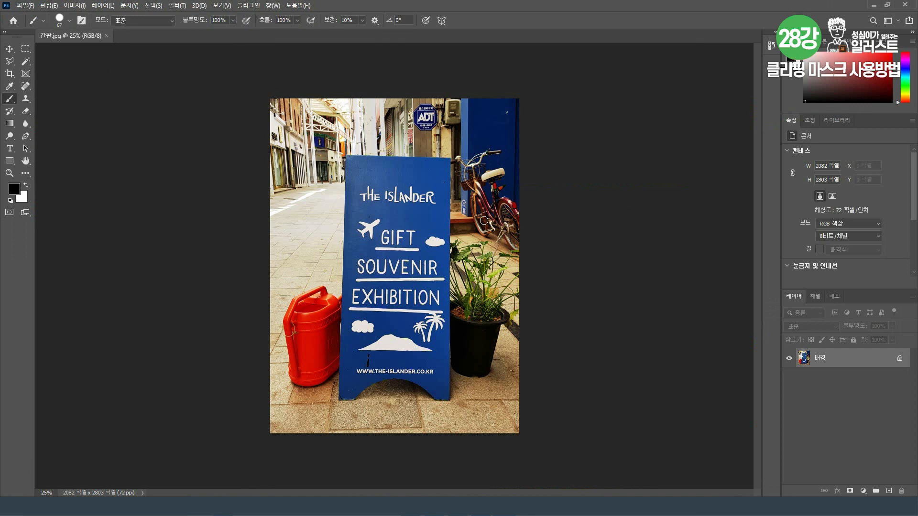
Convert the sign photo to CMYK color mode and accept the profile conversion
left_click(75, 6)
mouse_move(79, 16)
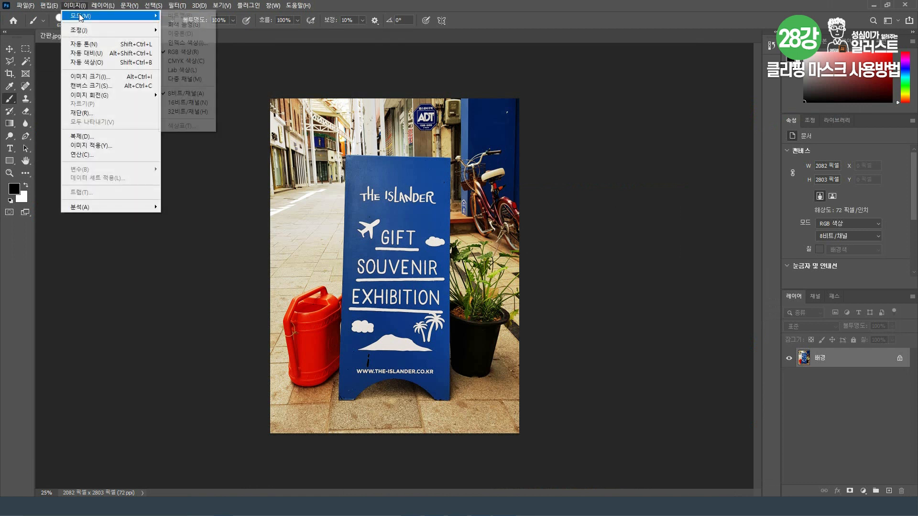
left_click(204, 61)
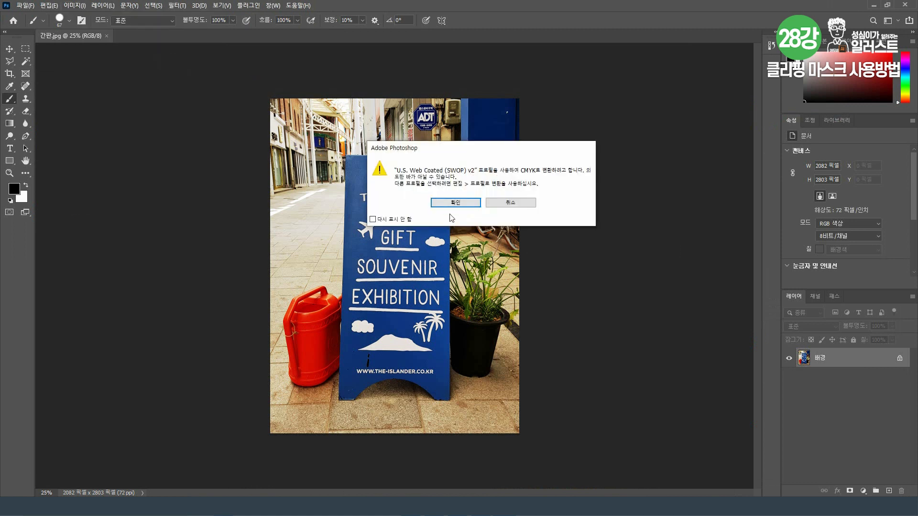
left_click(466, 207)
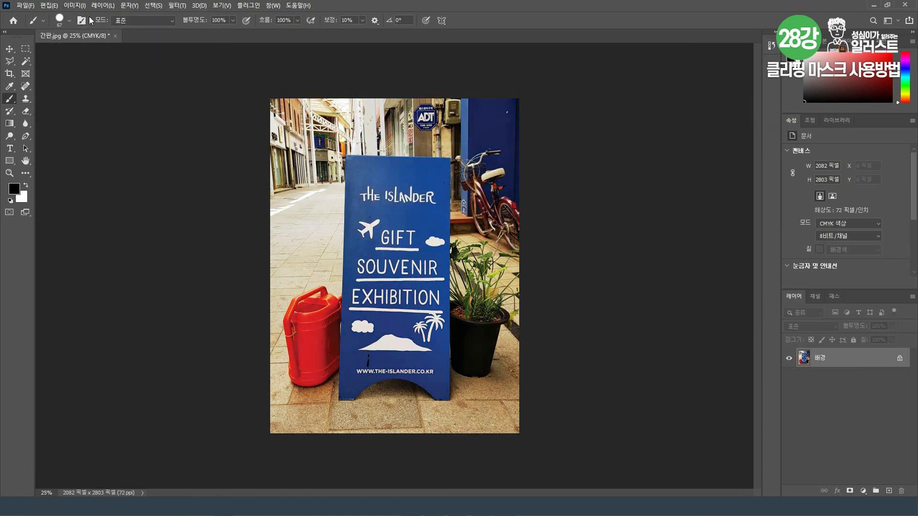
Set the image resolution to 300 pixels/inch with resampling turned off
left_click(82, 5)
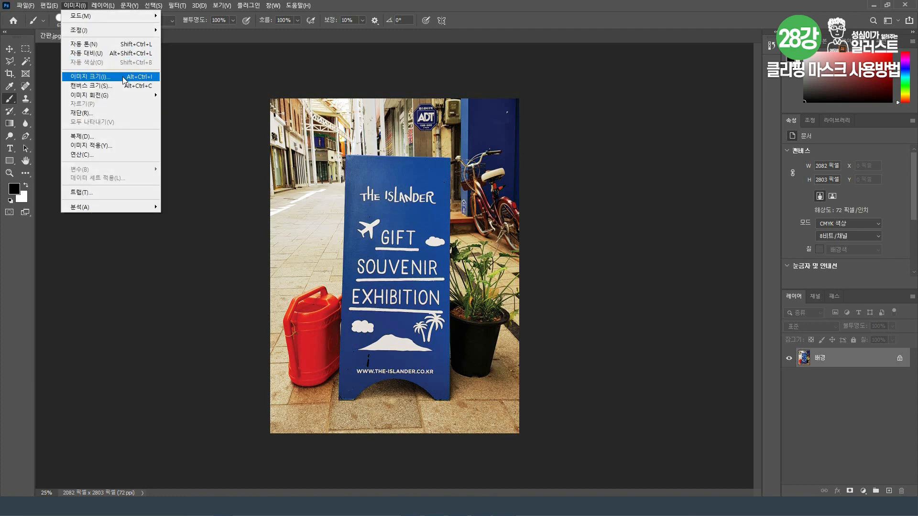
left_click(91, 77)
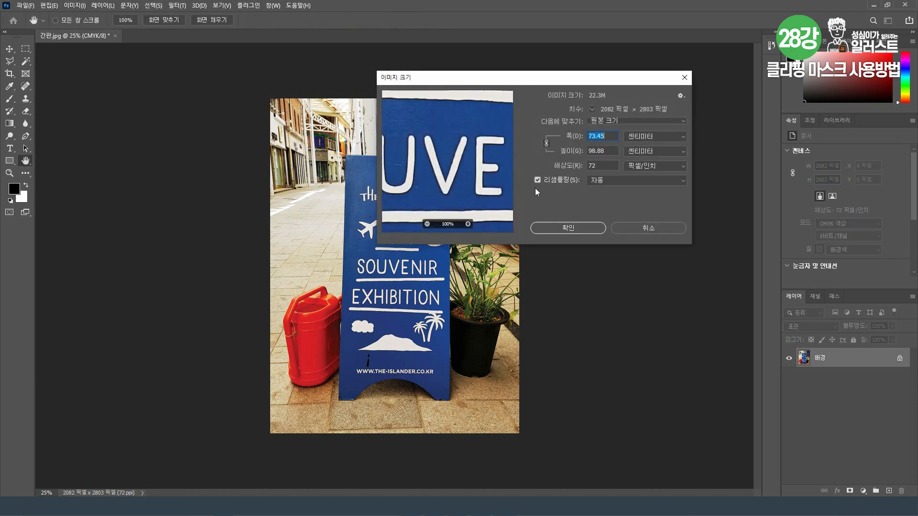
left_click(558, 182)
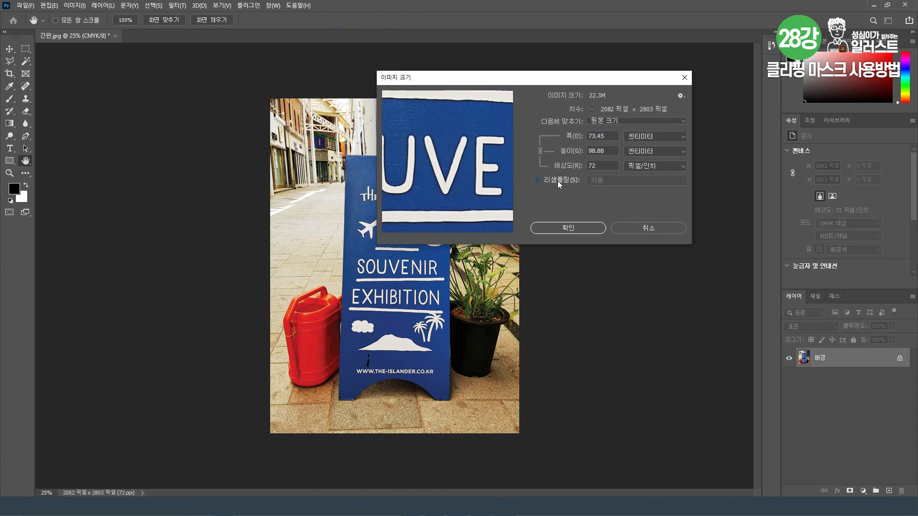
left_click_drag(606, 167, 572, 170)
key("BackSpace")
type("300")
left_click(568, 229)
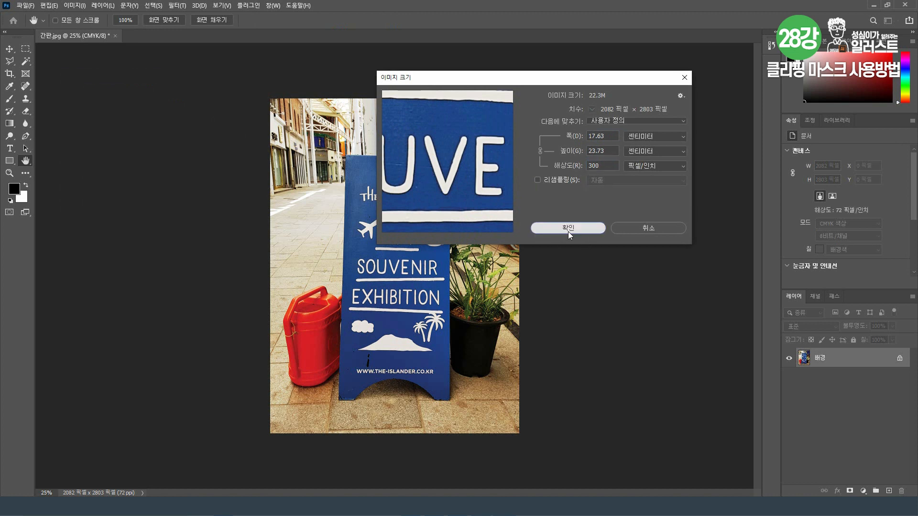
key("b")
Save the image to the computer under the new name 간판2 in JPEG format
left_click(24, 6)
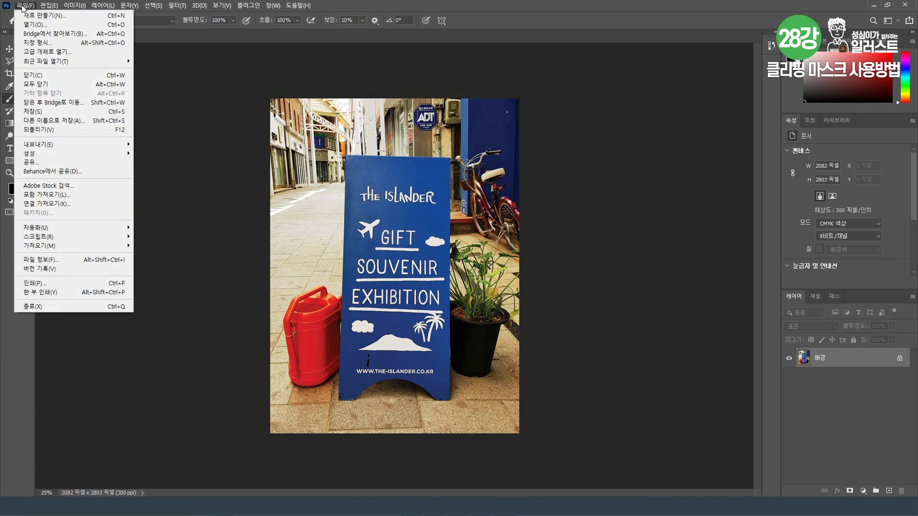
left_click(88, 122)
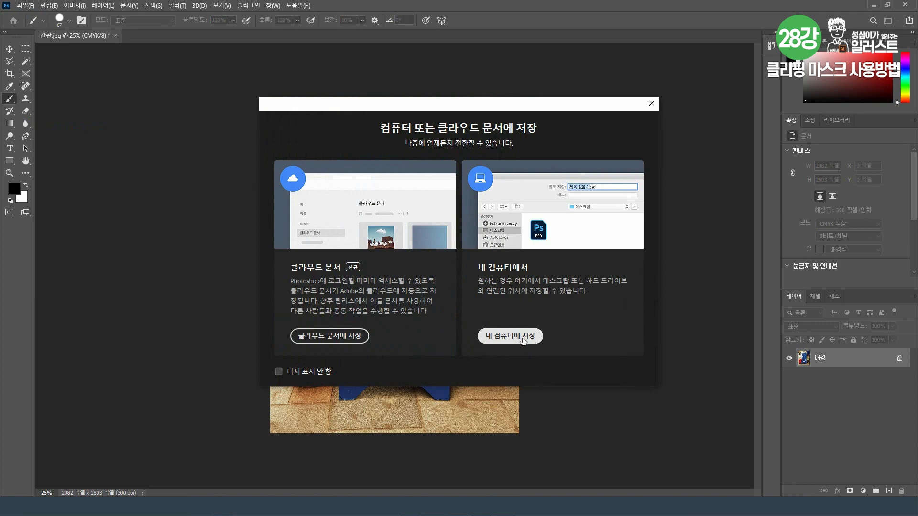
left_click(523, 341)
key("BackSpace")
type("간판")
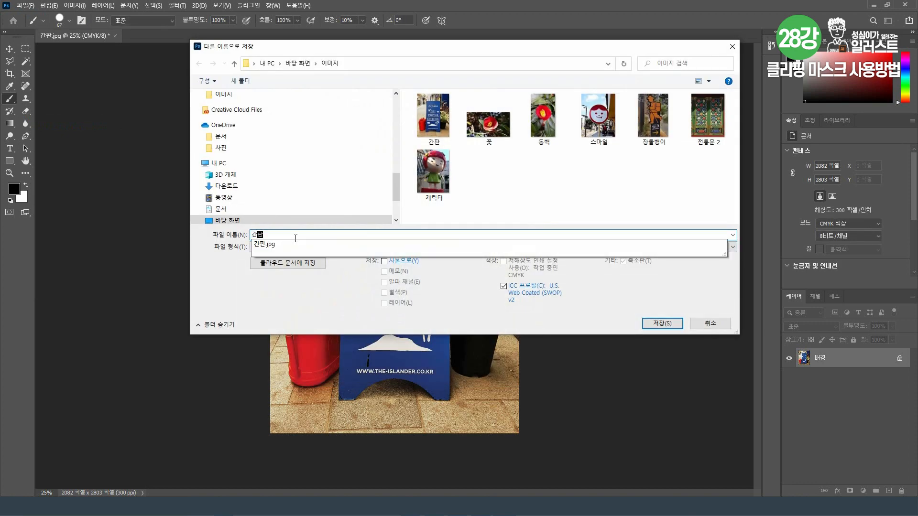
type("2")
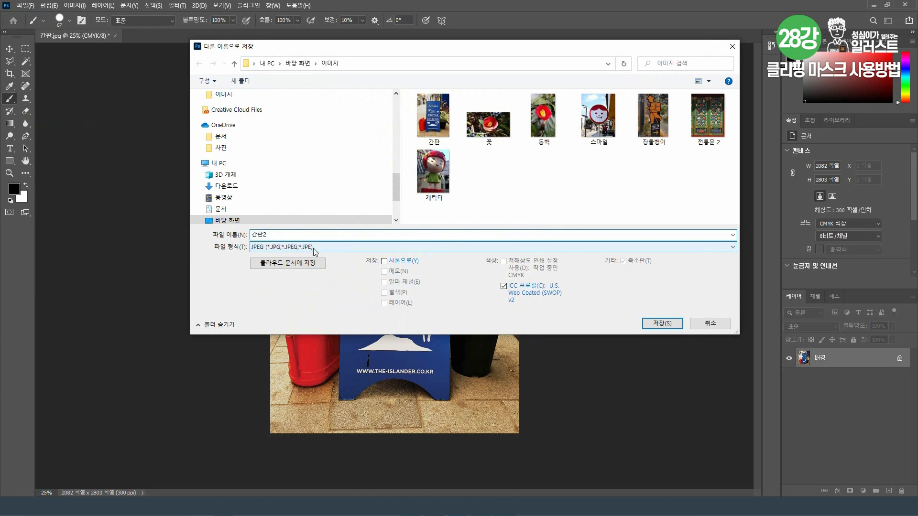
left_click(314, 249)
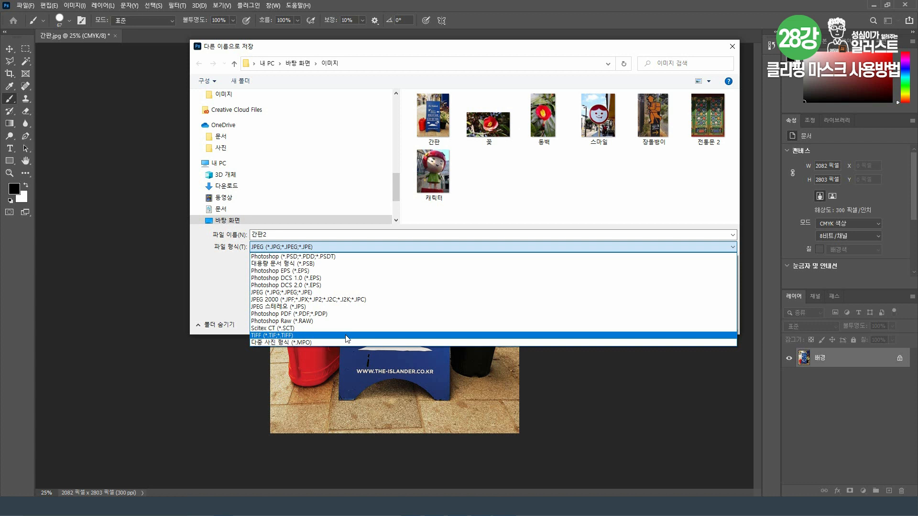
left_click(336, 293)
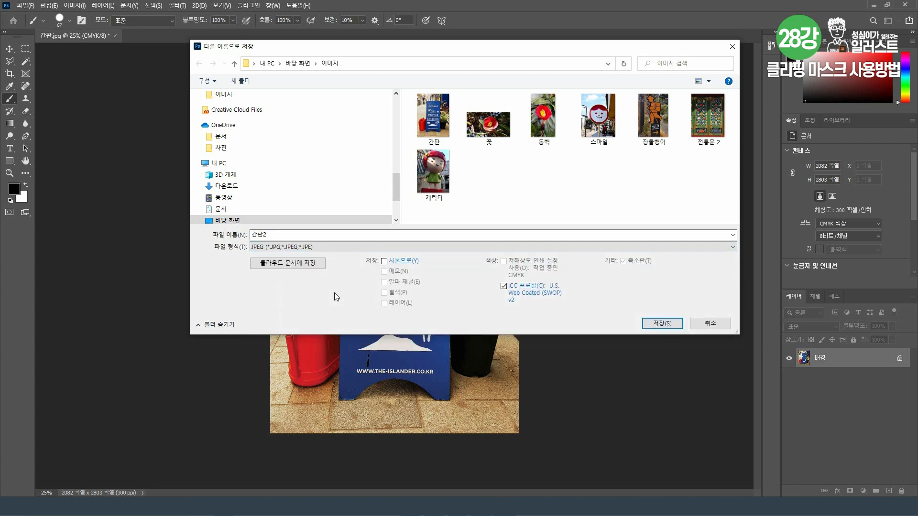
left_click(662, 325)
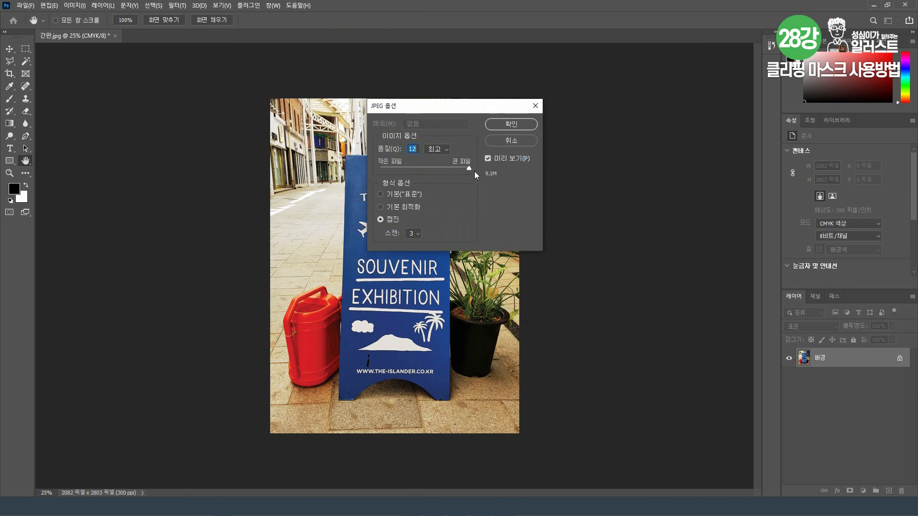
Set the JPEG quality to the maximum, 12, and finish saving the file
left_click_drag(467, 168, 382, 168)
left_click_drag(404, 170, 476, 174)
left_click(511, 124)
key("b")
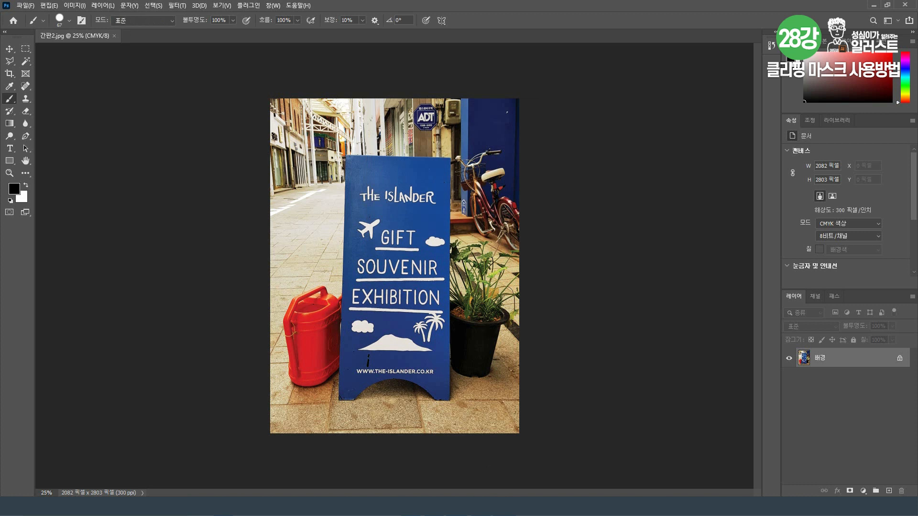
Switch to Illustrator and place 간판2 at its original size near the artboard's upper-left corner, with the link option off
key("alt+Tab")
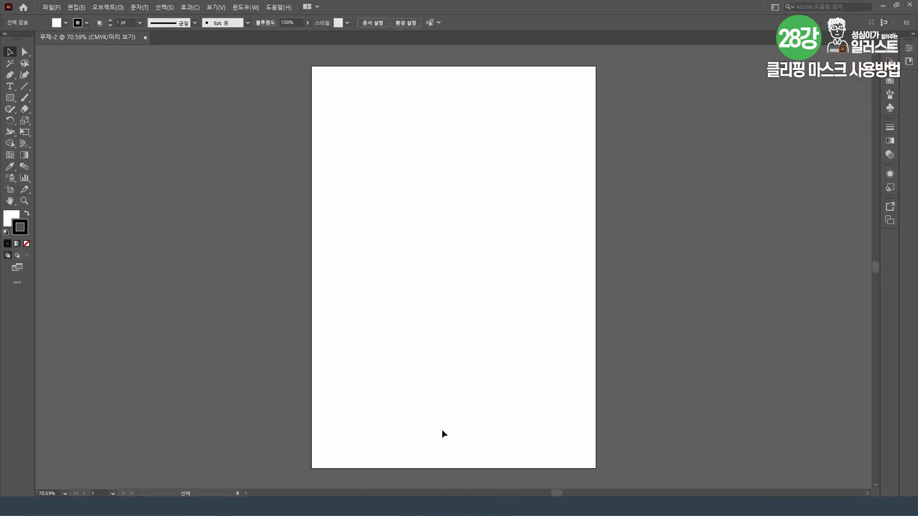
left_click(49, 8)
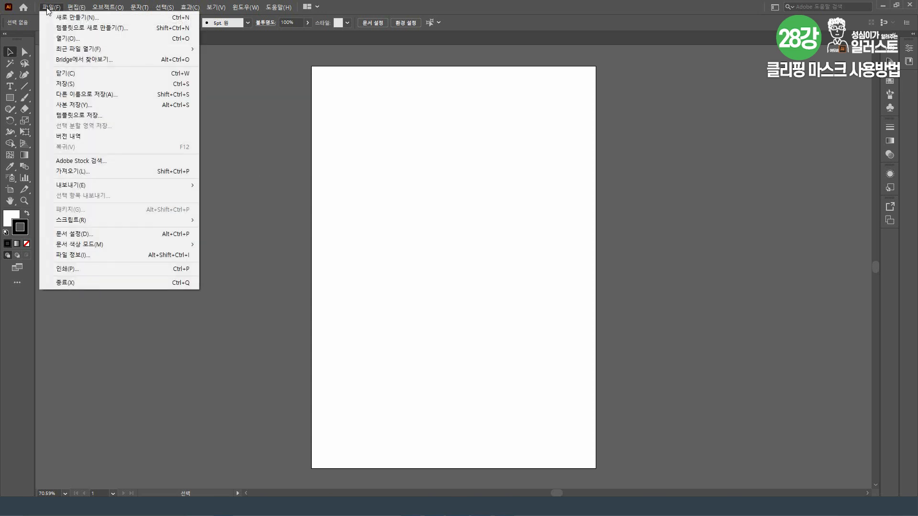
left_click(119, 170)
left_click(699, 144)
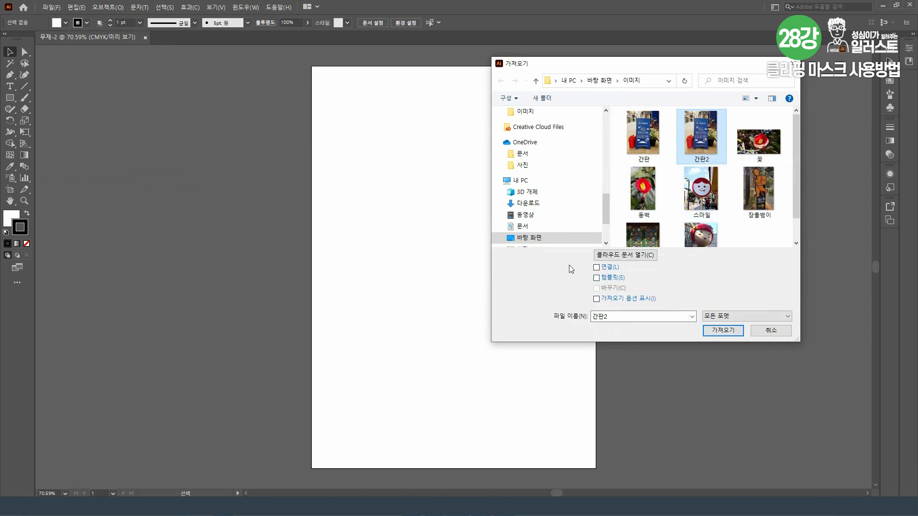
left_click(597, 272)
left_click(607, 271)
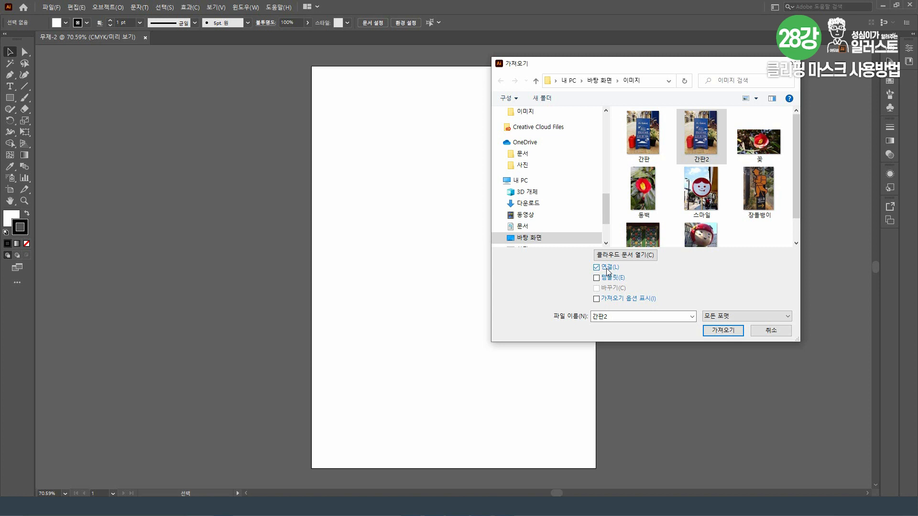
left_click(608, 272)
left_click(723, 331)
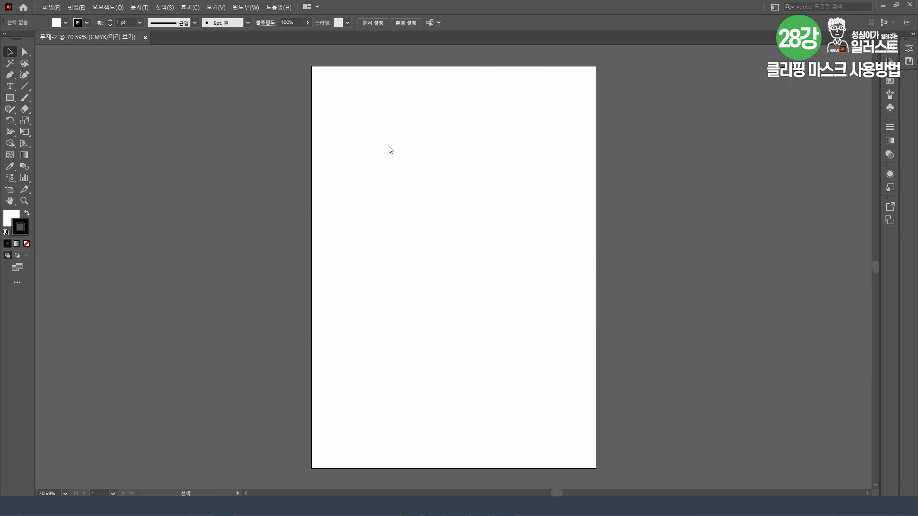
left_click(325, 98)
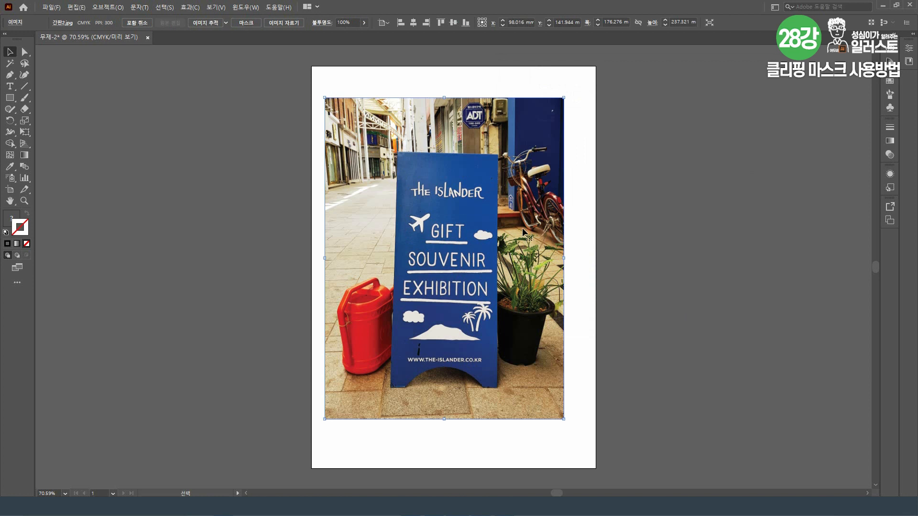
Replace the placed picture with a new unlinked placement of 간판2 and stretch it to about 132 × 193 mm
key("Delete")
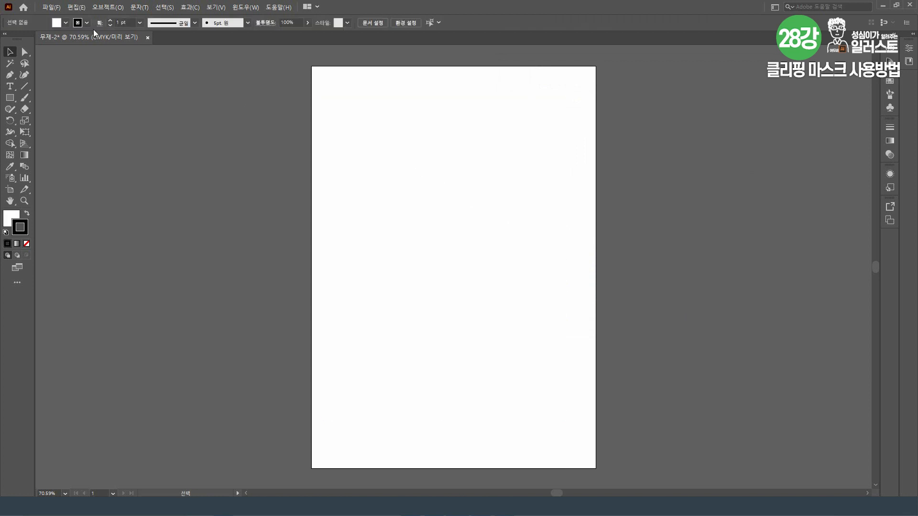
left_click(51, 7)
left_click(109, 172)
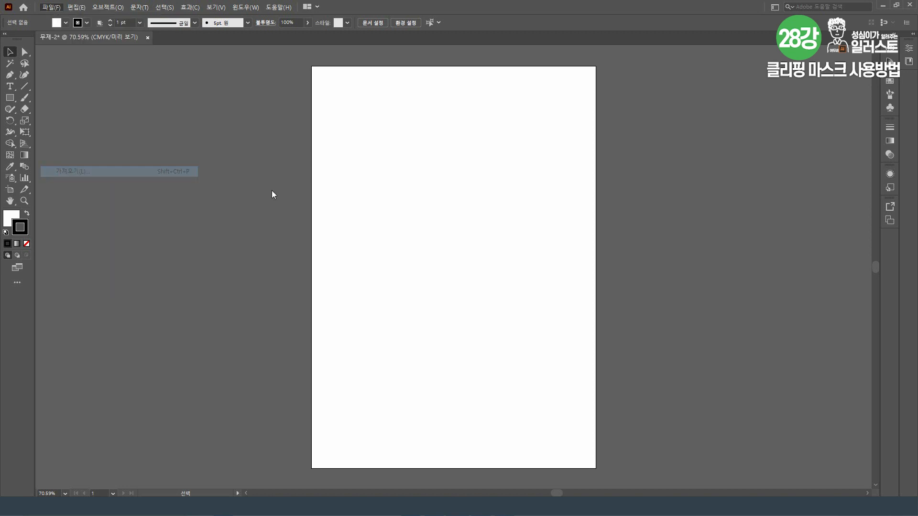
left_click(698, 144)
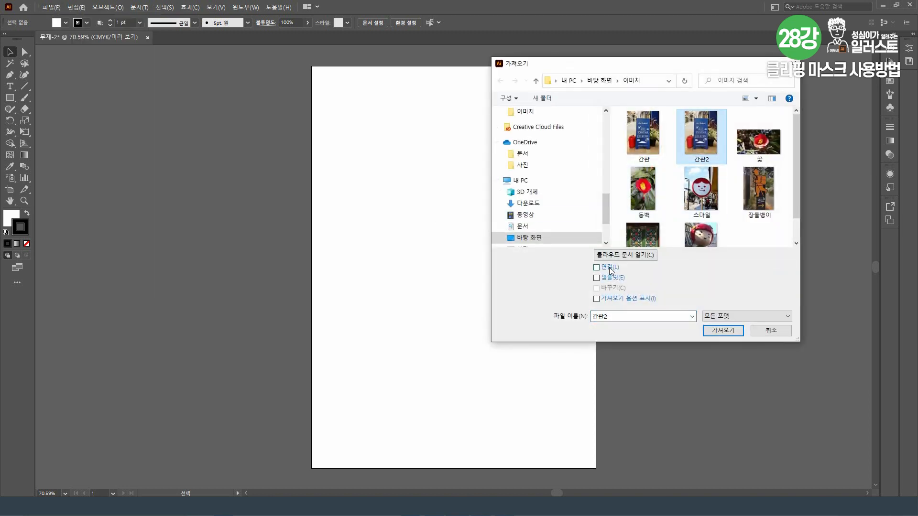
left_click(722, 331)
left_click_drag(354, 127, 481, 298)
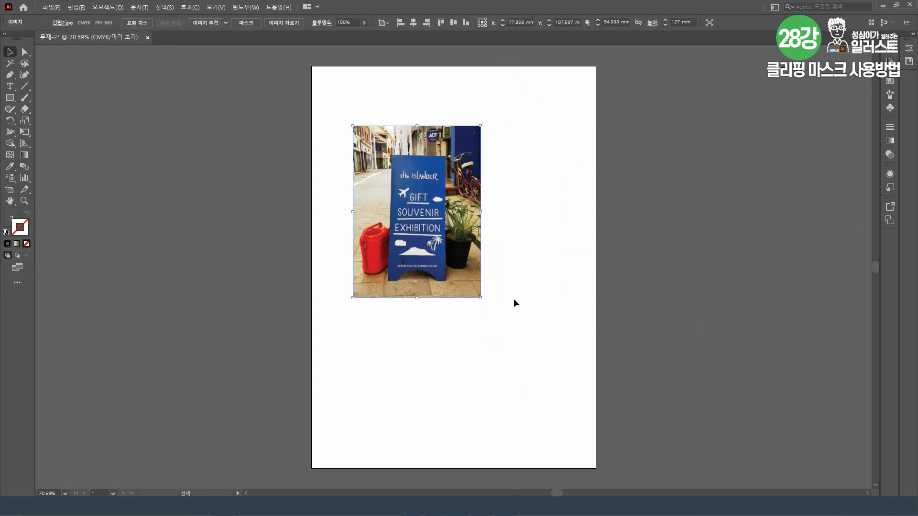
left_click_drag(479, 296, 534, 389)
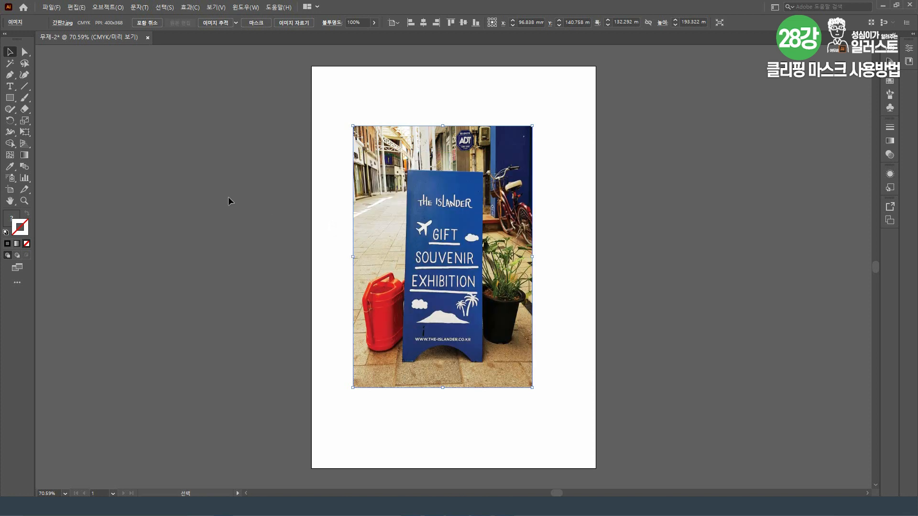
left_click(9, 75)
left_click(419, 200)
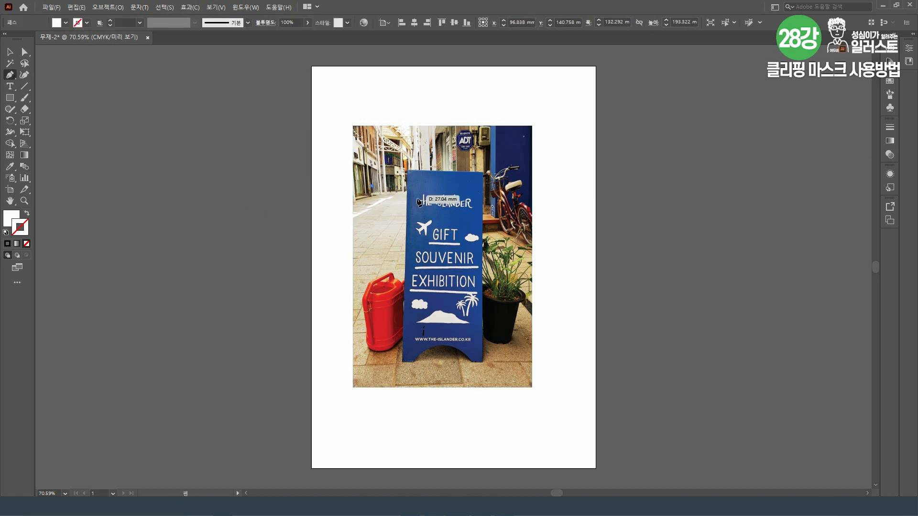
left_click_drag(425, 235, 426, 282)
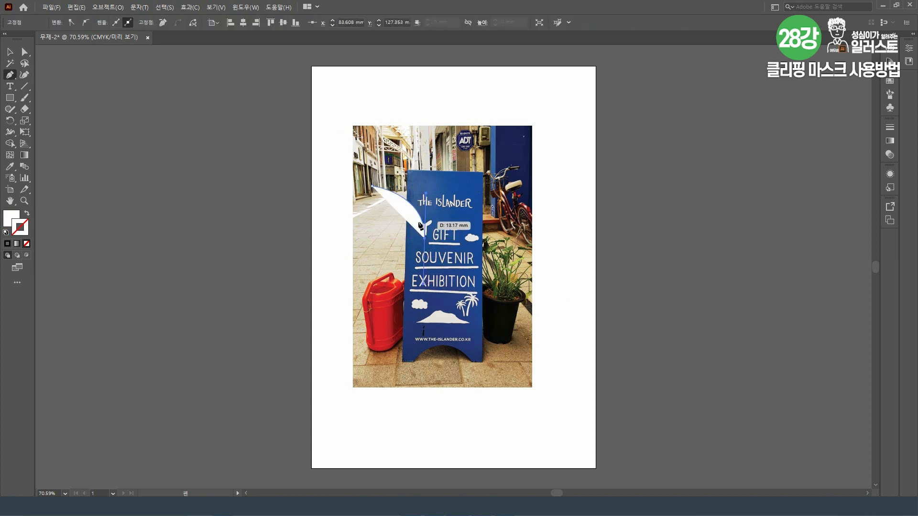
key("ctrl+plus")
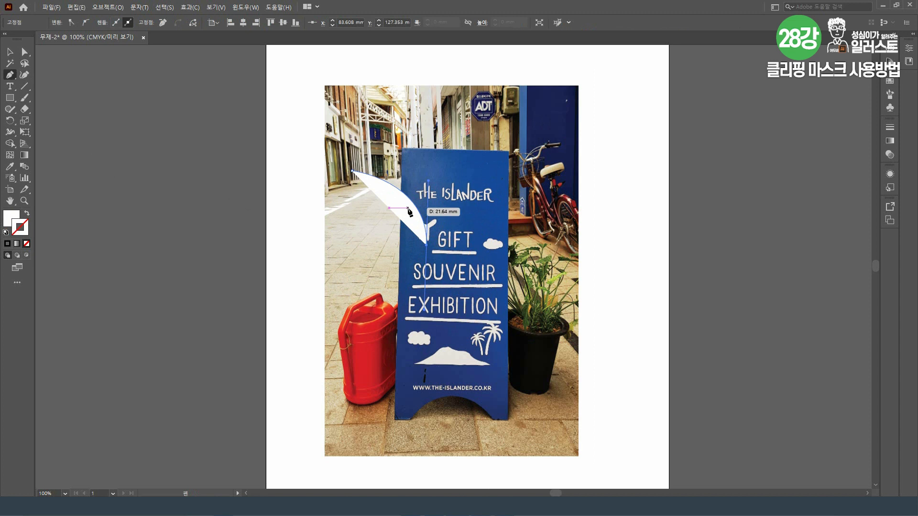
left_click(11, 222)
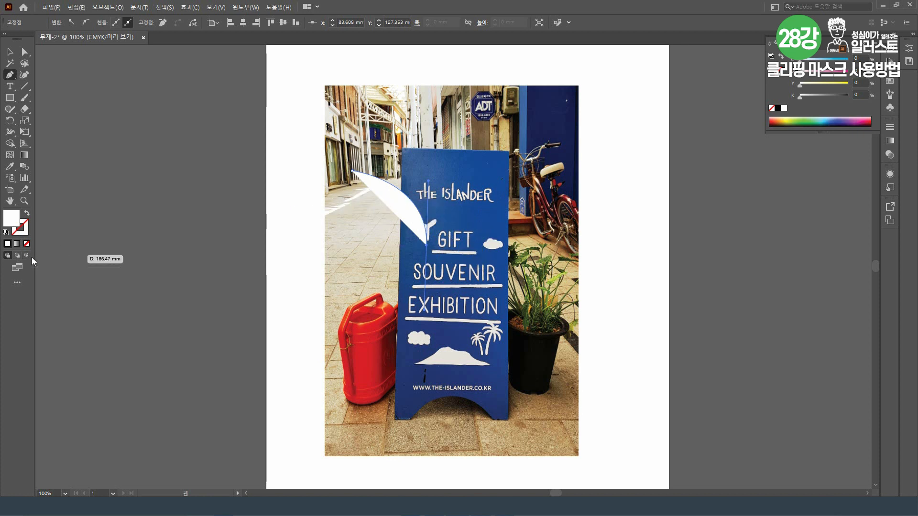
key("ctrl+z")
key("ctrl+z")
key("ctrl+z")
Deselect the placed picture using the Selection tool
left_click(9, 52)
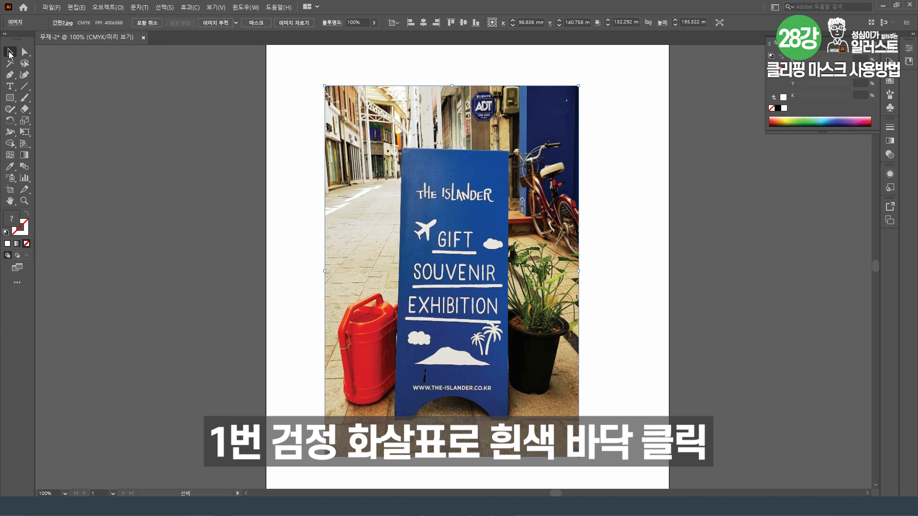
left_click(622, 132)
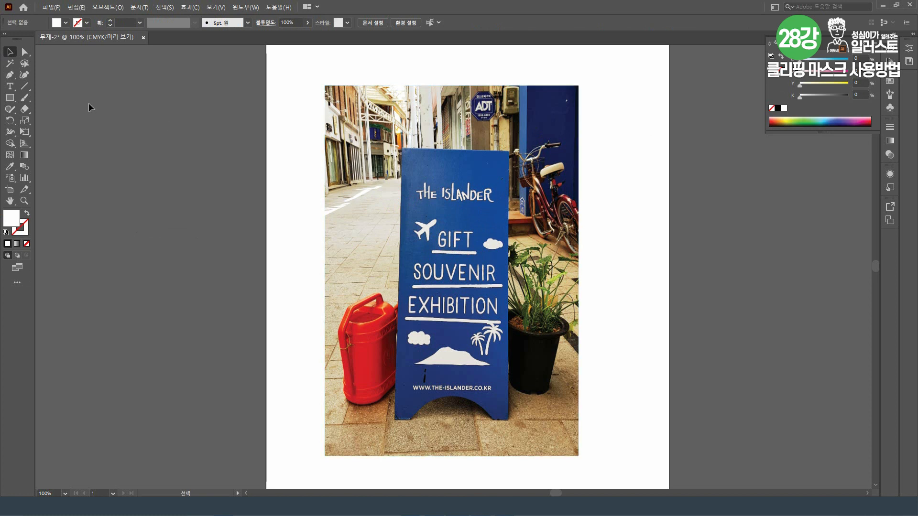
Set up the Pen tool with no fill and a green stroke
left_click(13, 77)
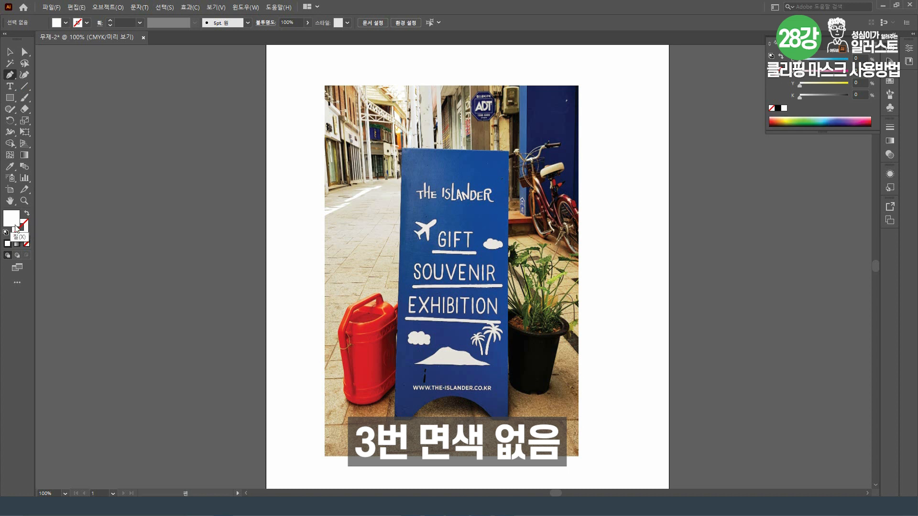
left_click(27, 244)
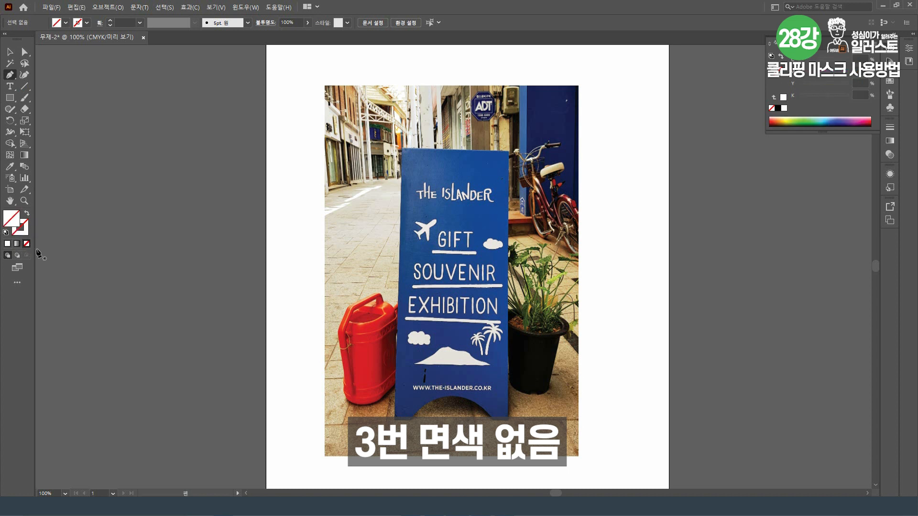
left_click(25, 233)
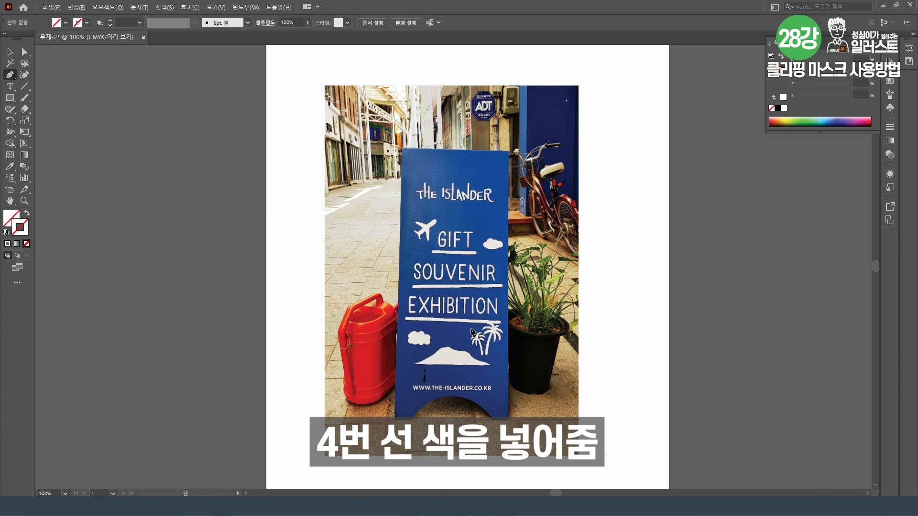
left_click(801, 116)
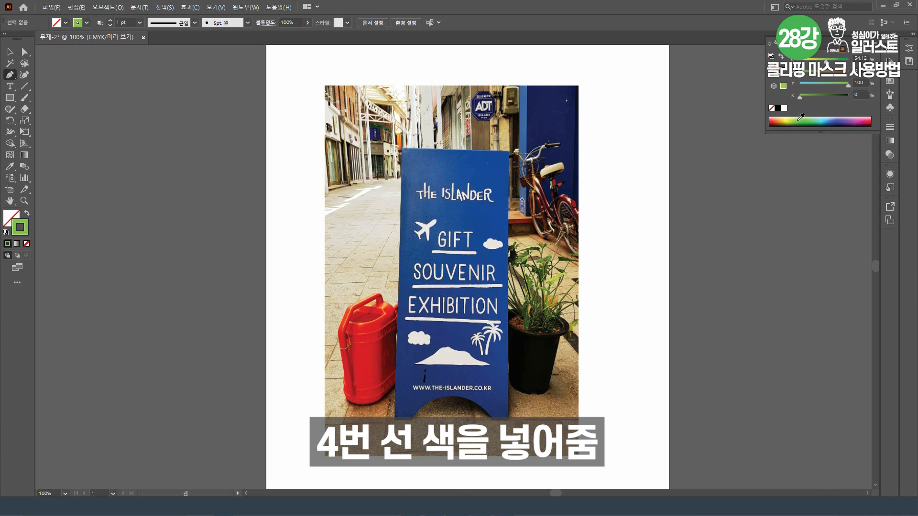
left_click(450, 115)
left_click(549, 151)
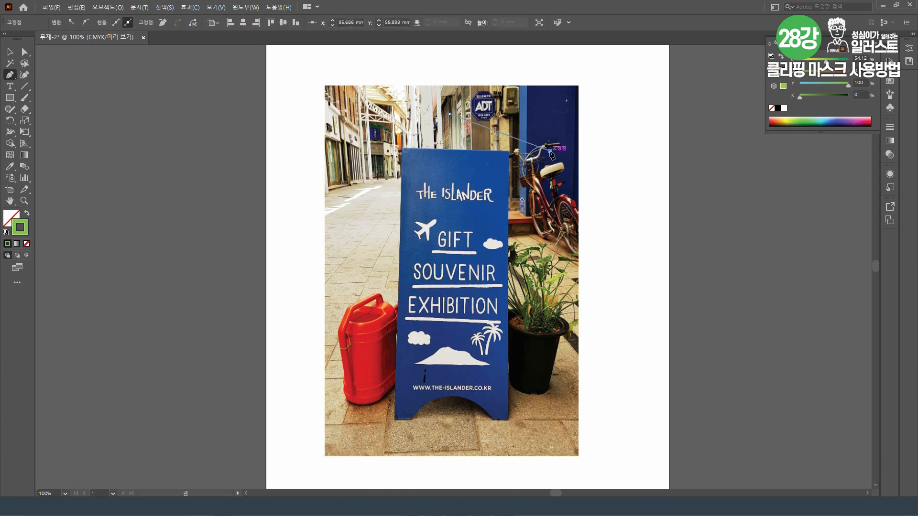
left_click(545, 205)
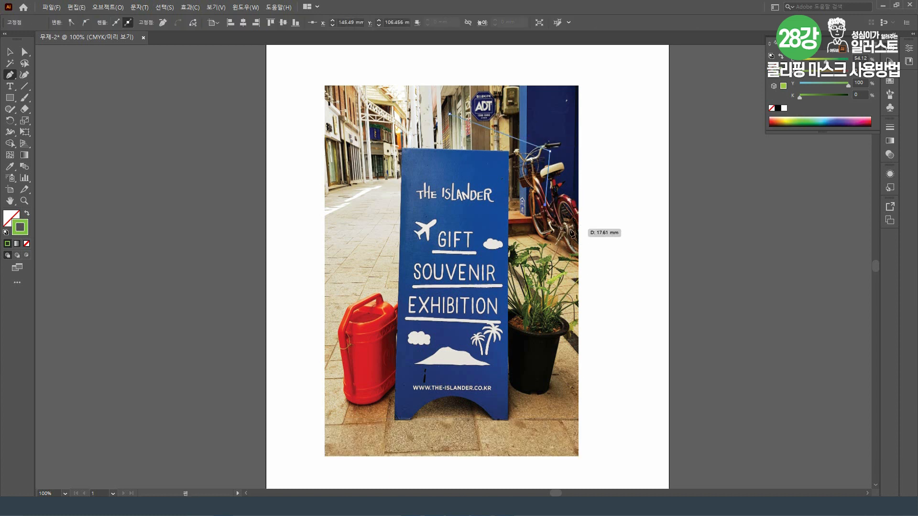
key("ctrl+z")
key("ctrl+z")
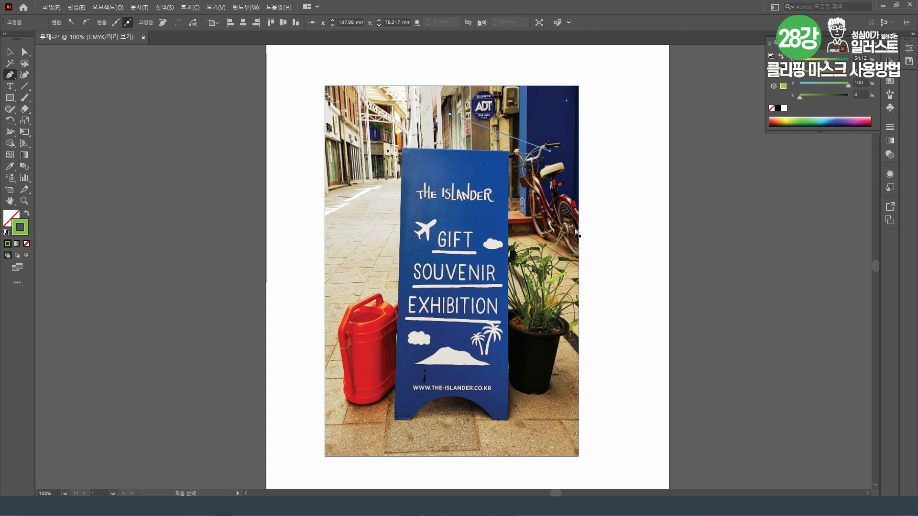
key("ctrl+z")
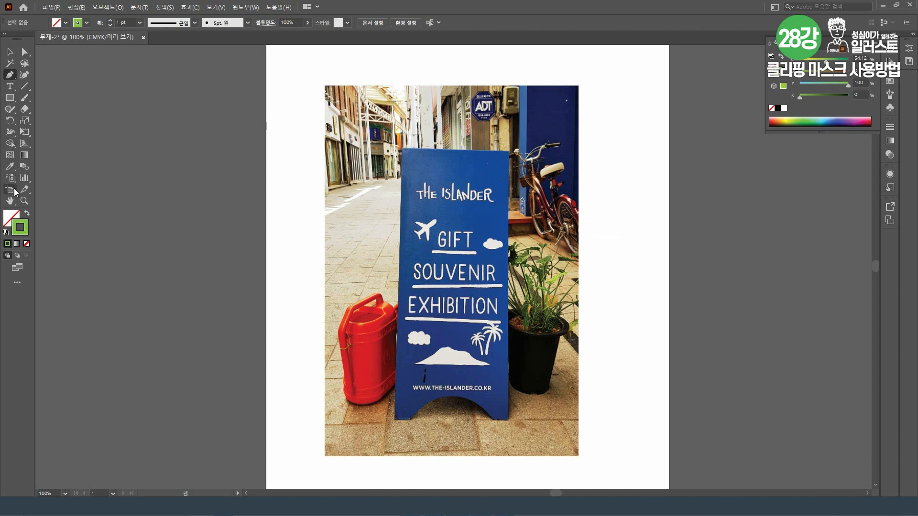
Start a Pen path at the blue sign's upper-left corner and trace its top and right edges to the lower-right corner
left_click(13, 216)
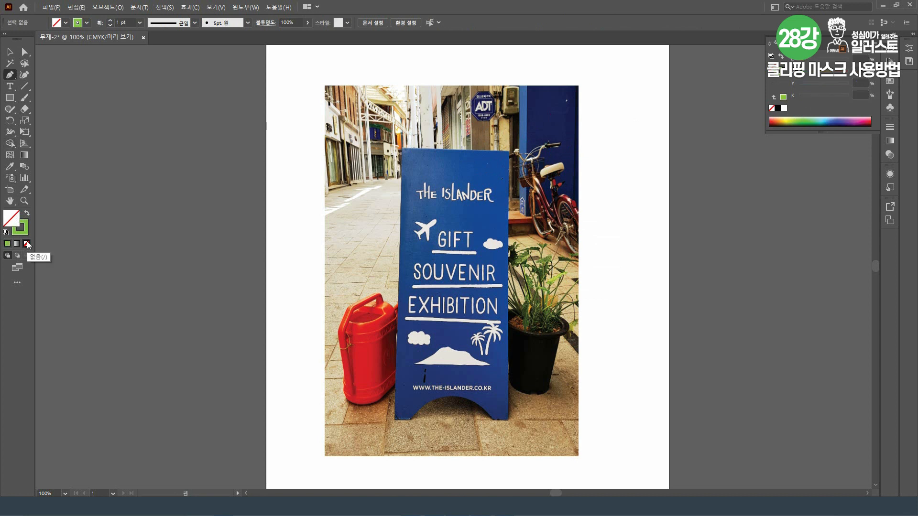
left_click(24, 230)
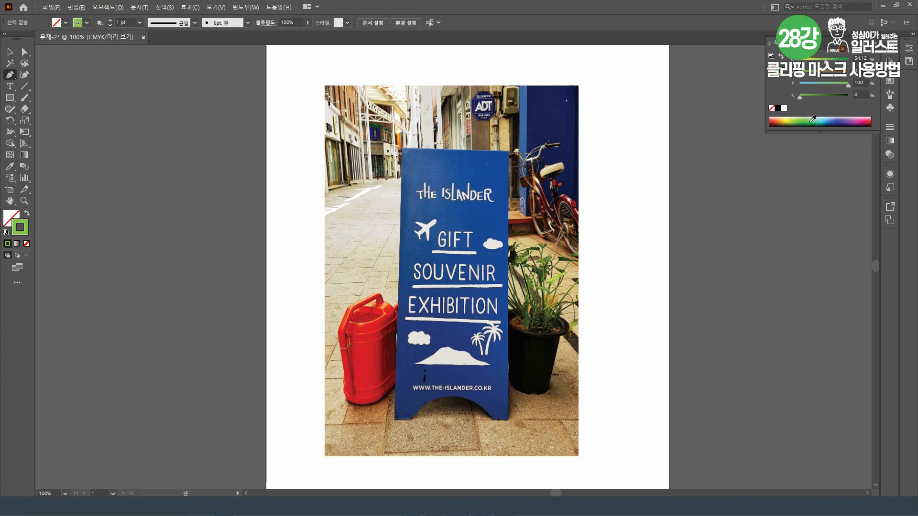
scroll(481, 193, "up", 1)
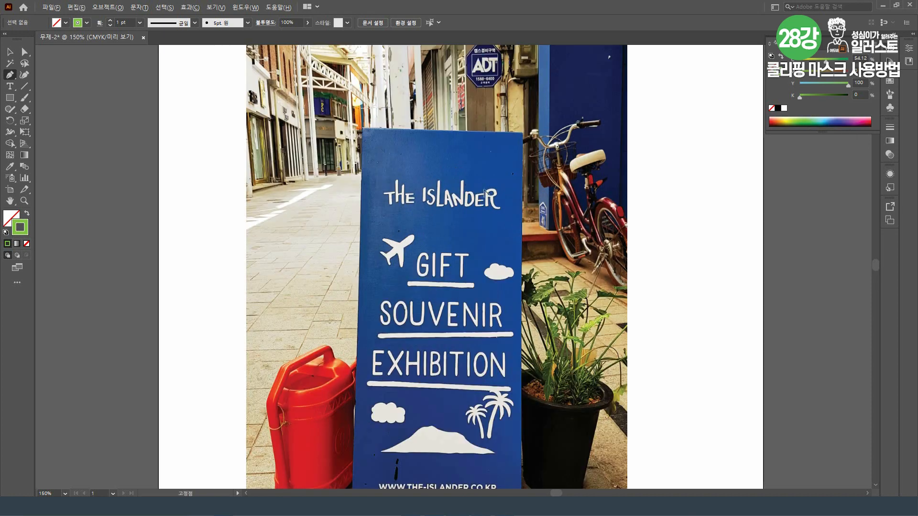
scroll(491, 191, "up", 1)
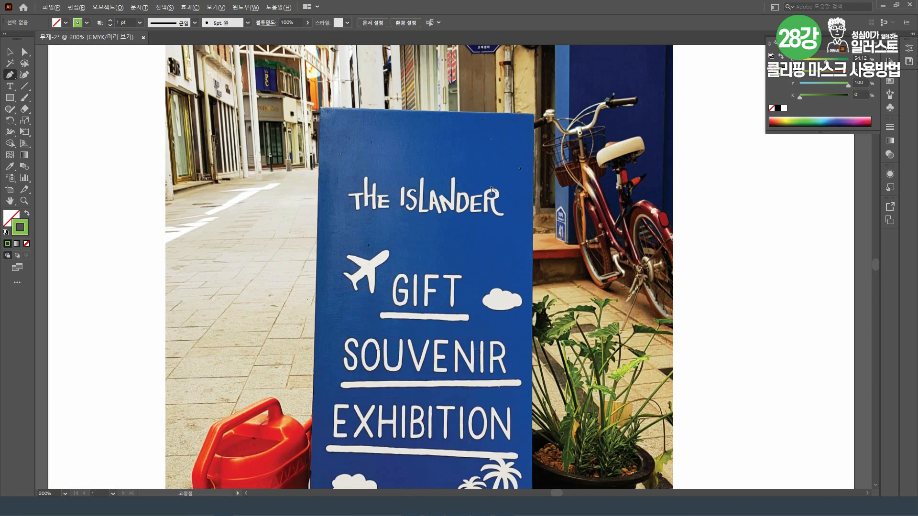
left_click(319, 109)
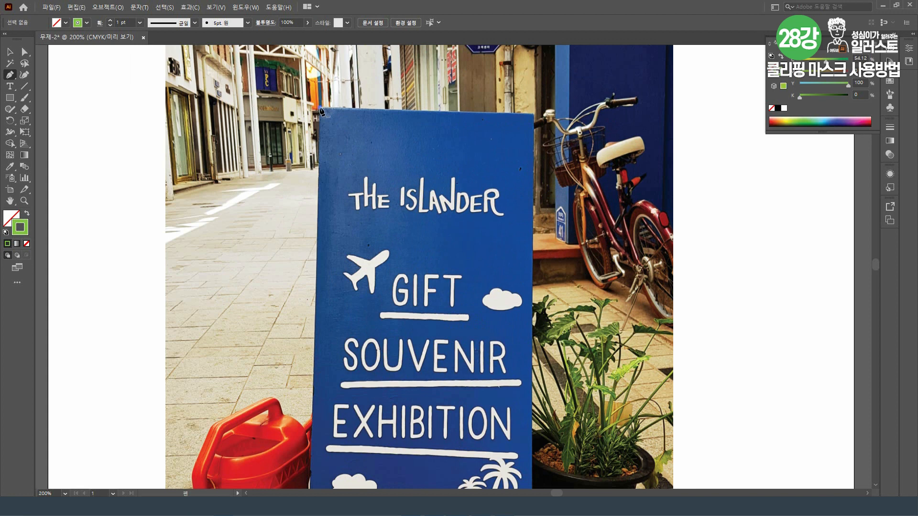
left_click(535, 115)
scroll(573, 292, "down", 5)
scroll(573, 292, "right", 2)
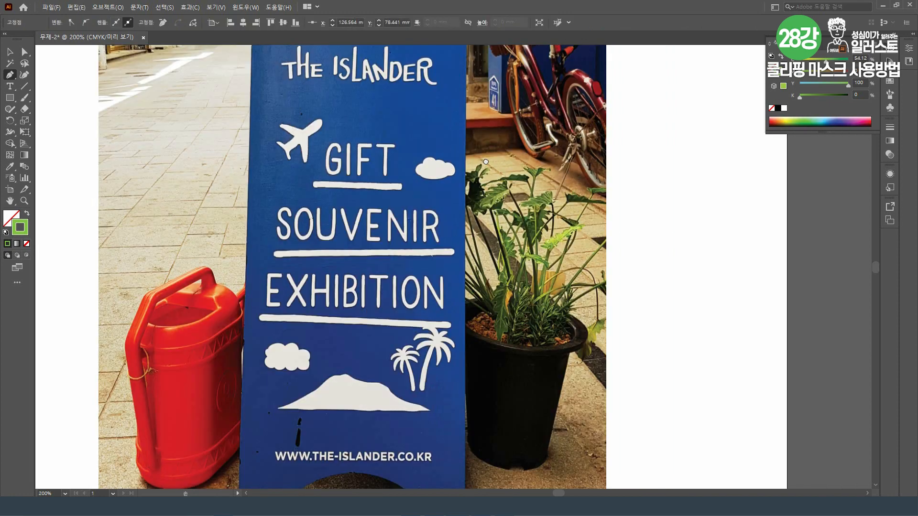
scroll(473, 407, "down", 3)
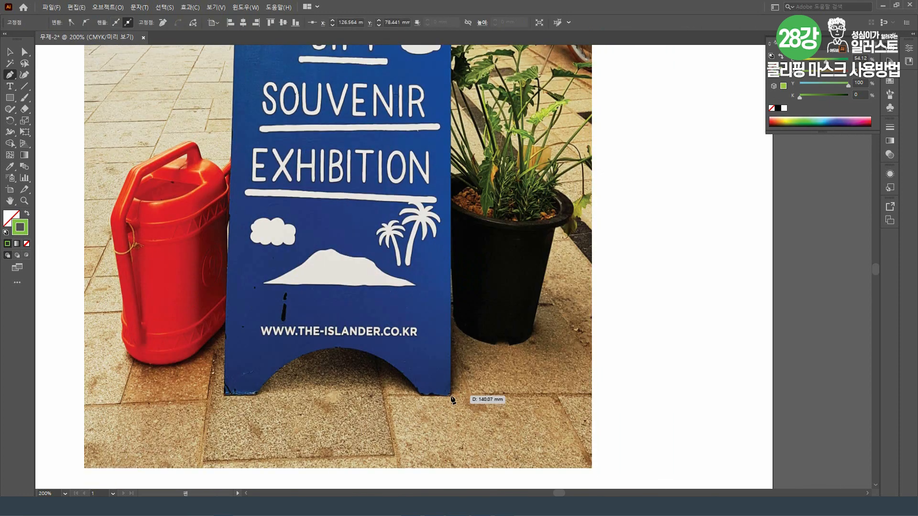
left_click(450, 396)
Continue the path along the sign's right foot, curved arch and left foot, then up its left edge to the red can
scroll(431, 414, "up", 1)
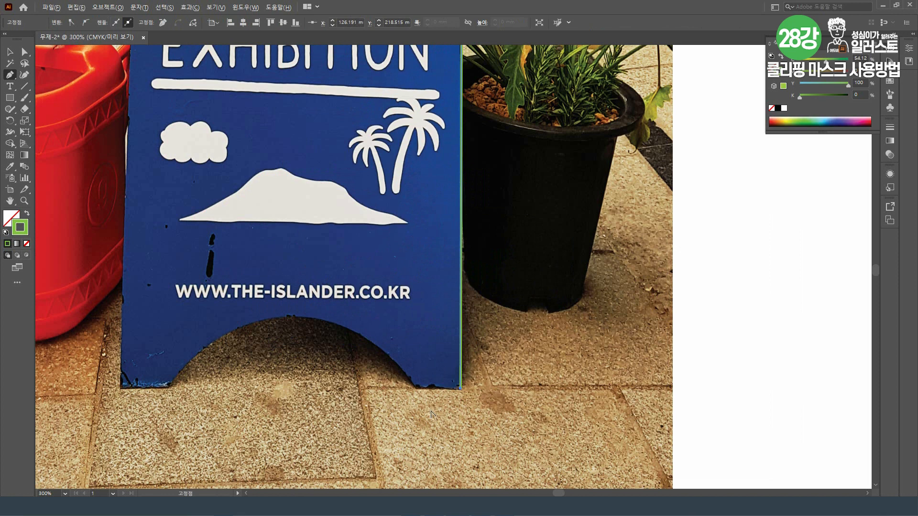
left_click(415, 386)
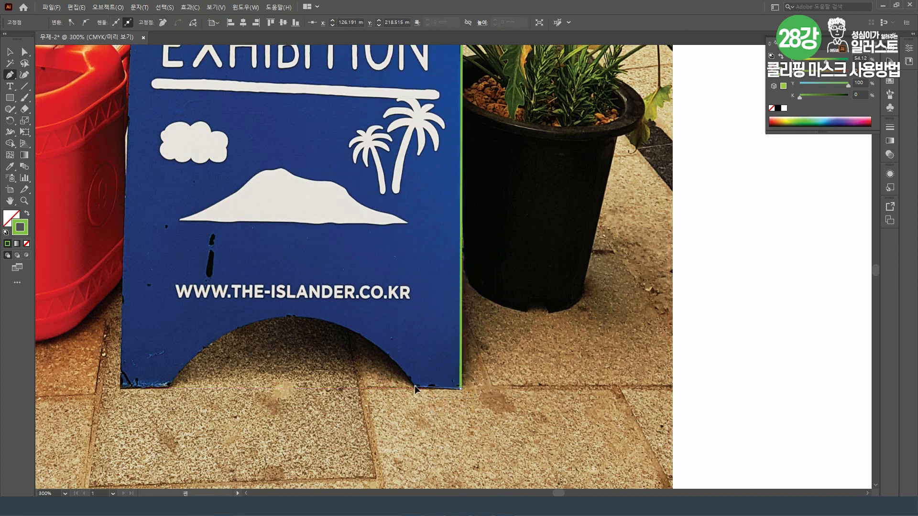
left_click_drag(287, 316, 198, 318)
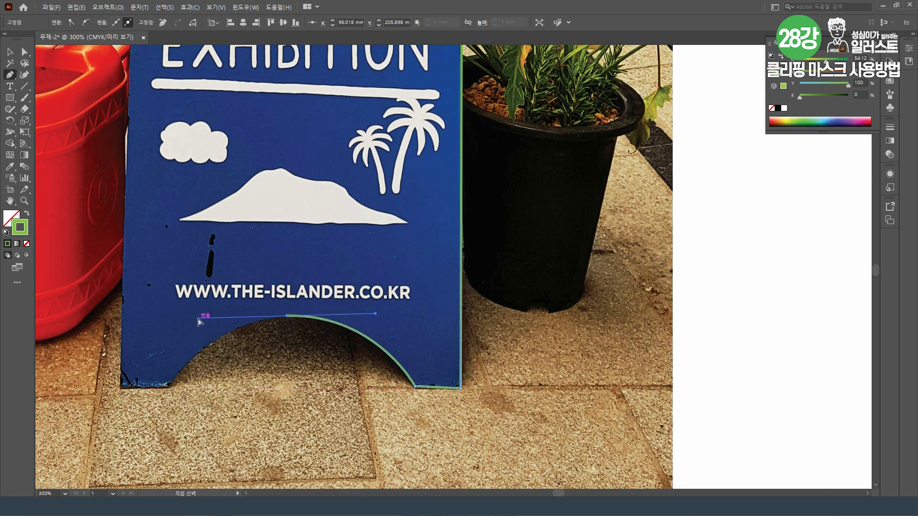
left_click_drag(199, 317, 261, 316)
left_click_drag(170, 389, 138, 443)
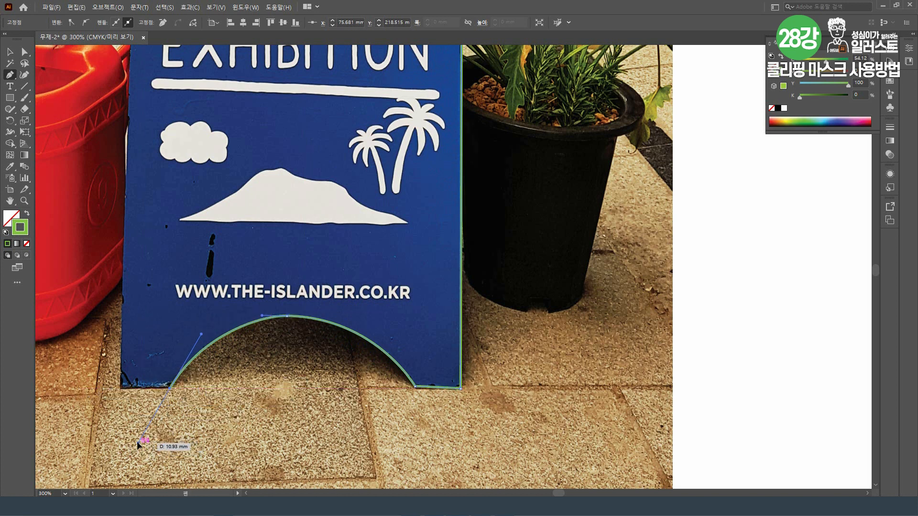
left_click(168, 388)
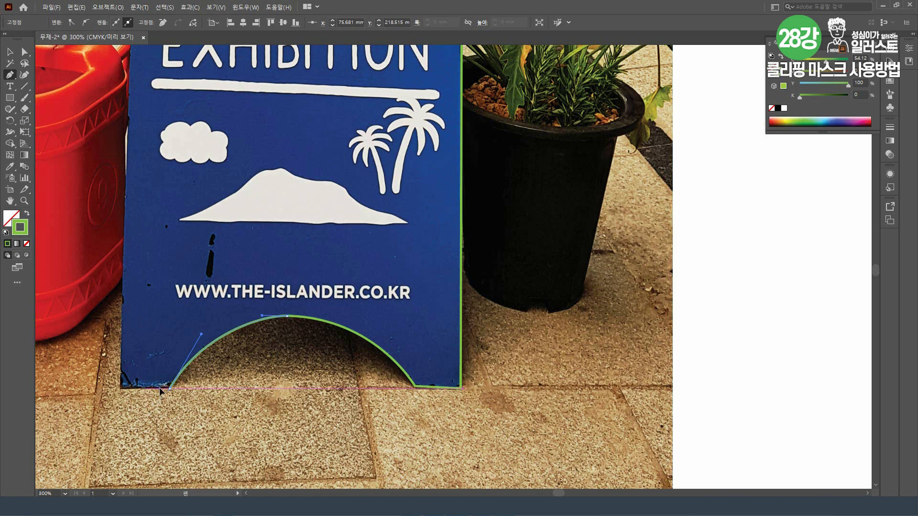
left_click(160, 388)
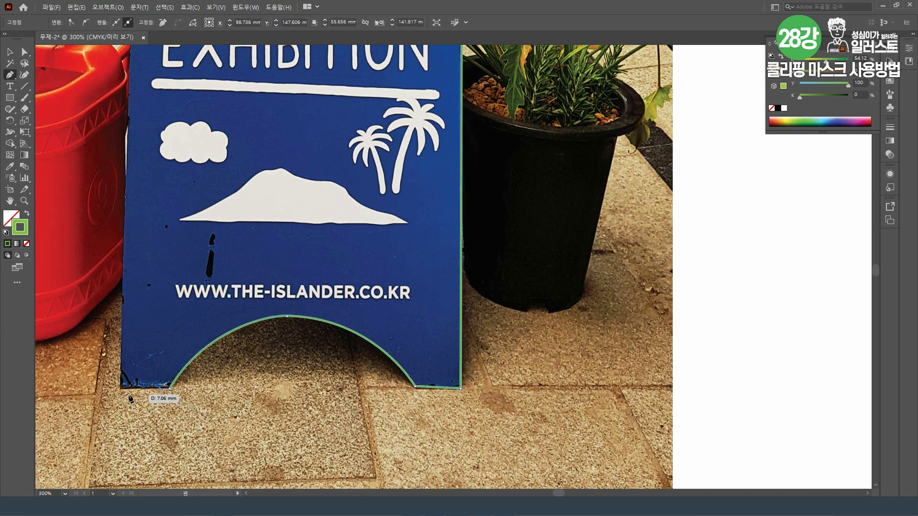
left_click_drag(120, 391, 122, 276)
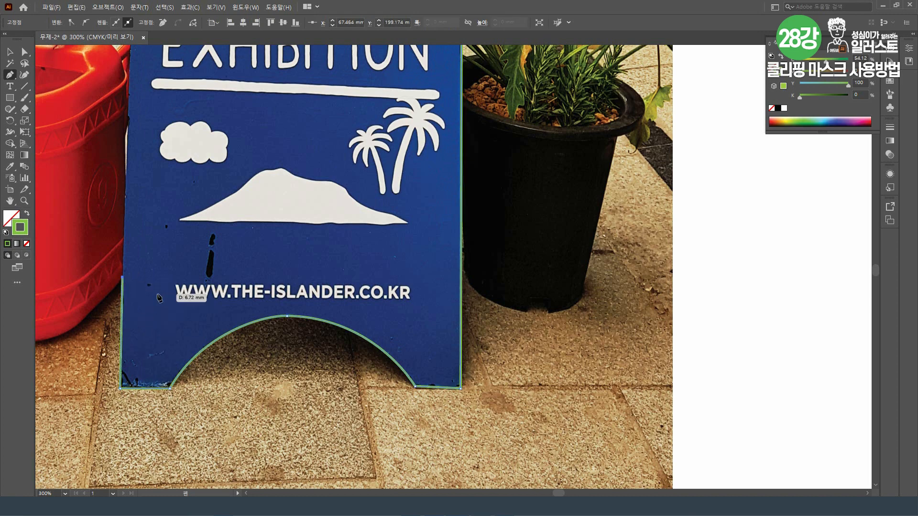
Trace the red can's rounded base with curved segments to its lower-left side, shortening the direction handle at the lowest point
left_click_drag(166, 297, 479, 303)
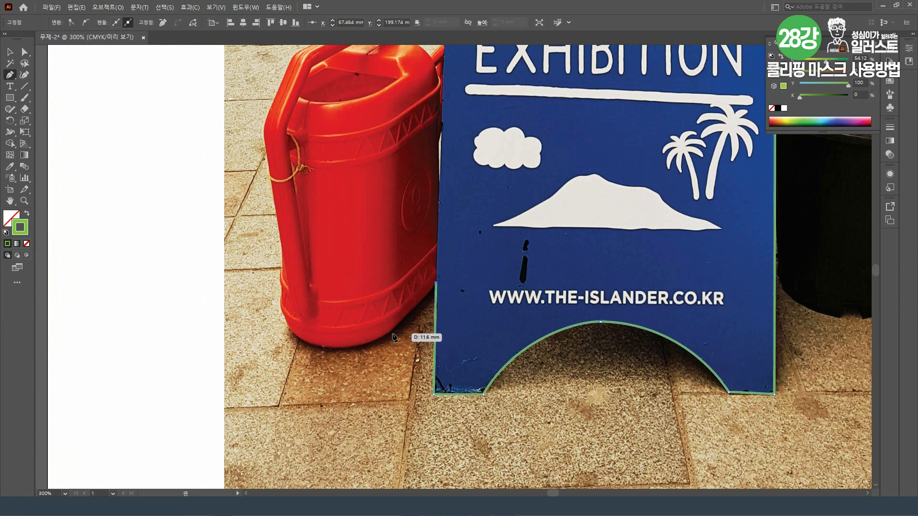
scroll(389, 339, "up", 1)
left_click(394, 336)
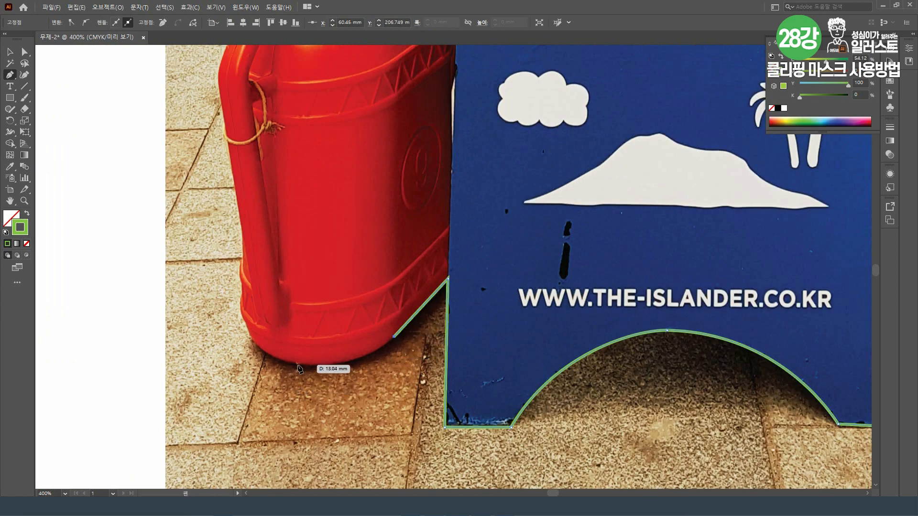
mouse_move(299, 364)
left_mouse_down()
mouse_move(250, 365)
mouse_move(229, 355)
left_mouse_up()
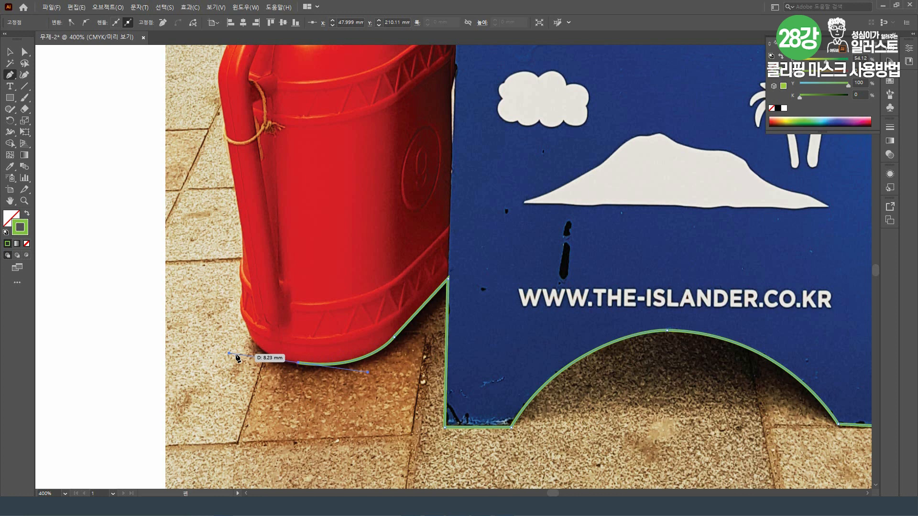
left_click_drag(229, 353, 274, 382)
key("ctrl+z")
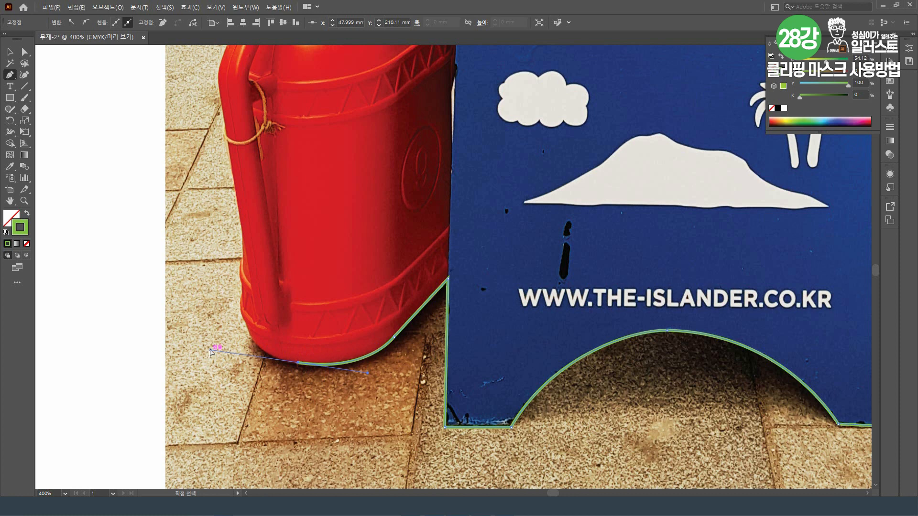
left_click_drag(211, 352, 269, 359)
left_click_drag(246, 325, 243, 303)
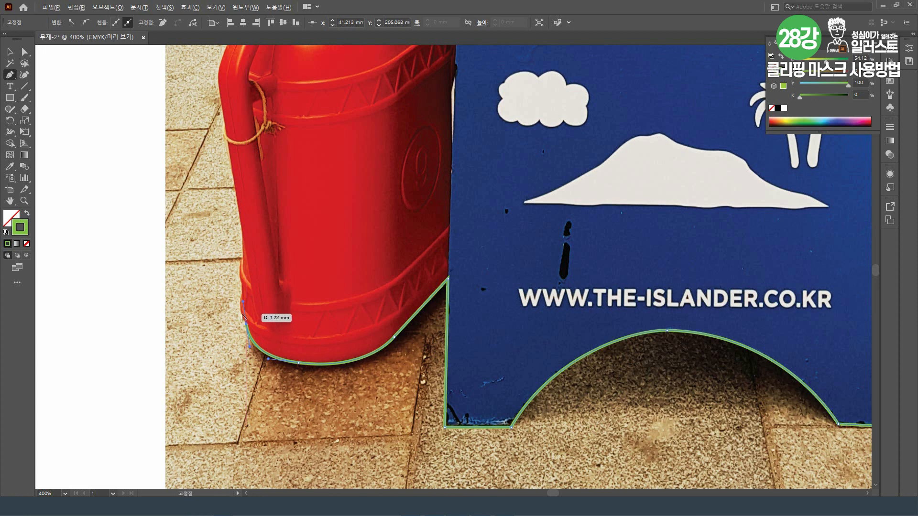
Trace the can's lower-left bulge and continue up its left side to the point just below the rope
scroll(241, 329, "up", 1, "alt")
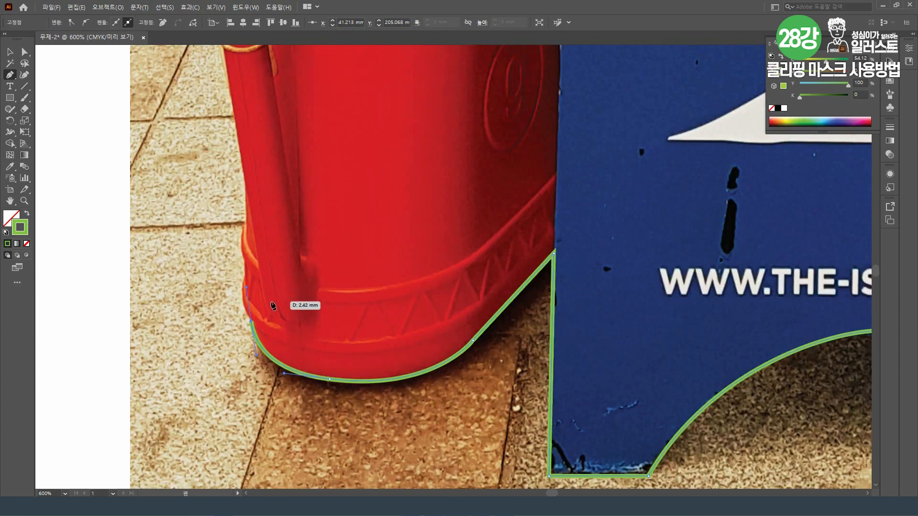
left_click_drag(246, 287, 241, 303, "alt")
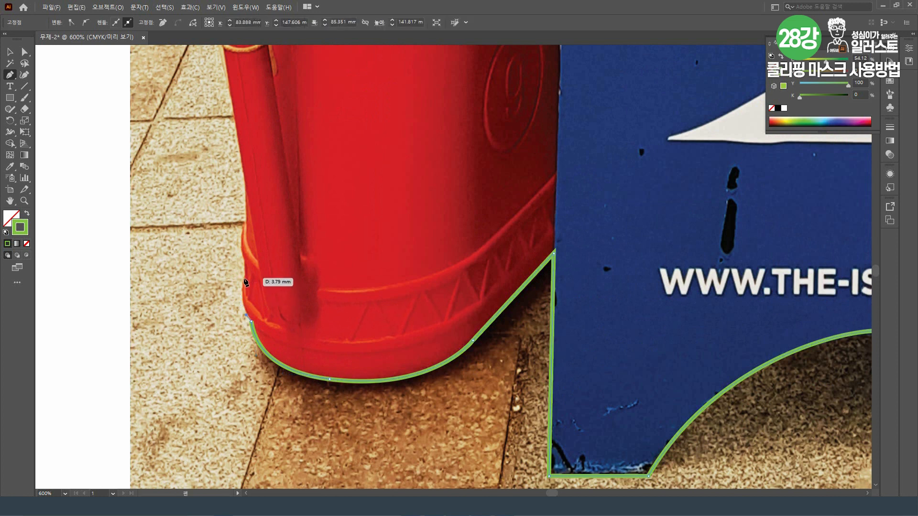
mouse_move(245, 275)
left_mouse_down()
mouse_move(254, 255)
mouse_move(245, 267)
left_mouse_up()
left_click(244, 261)
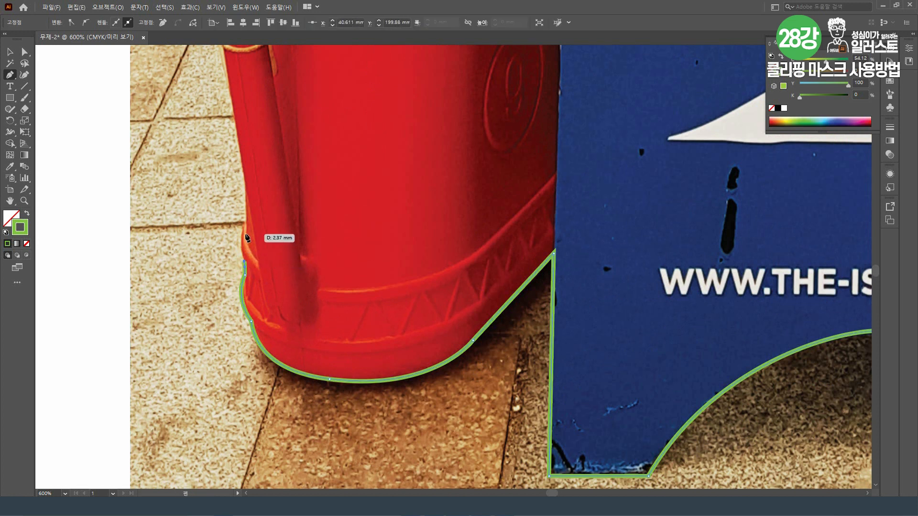
left_click_drag(246, 222, 316, 441)
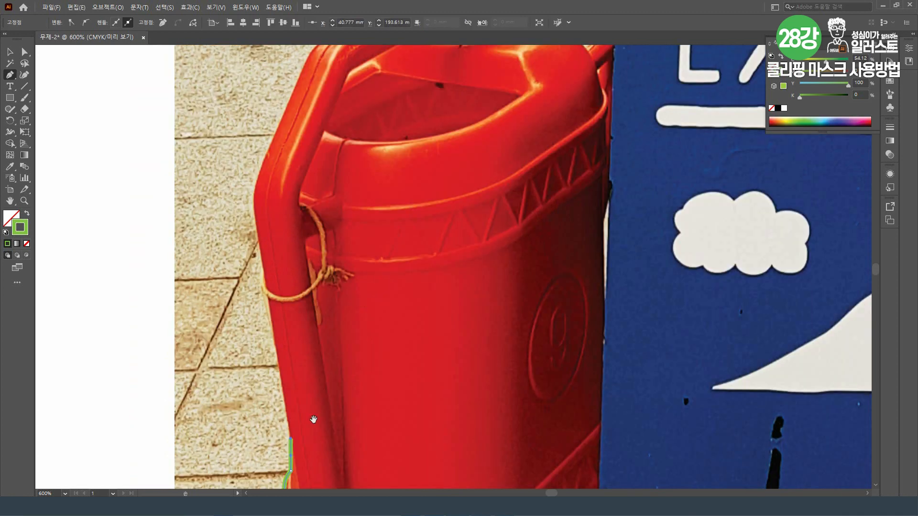
left_click(267, 299)
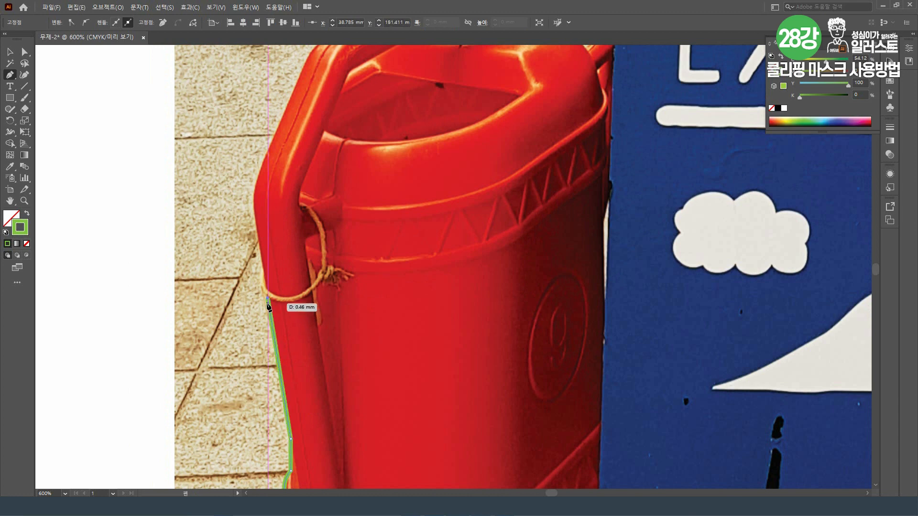
Curve the path around the rope's outer edge and redirect the outgoing handle along the can's handle
scroll(268, 306, "up", 2)
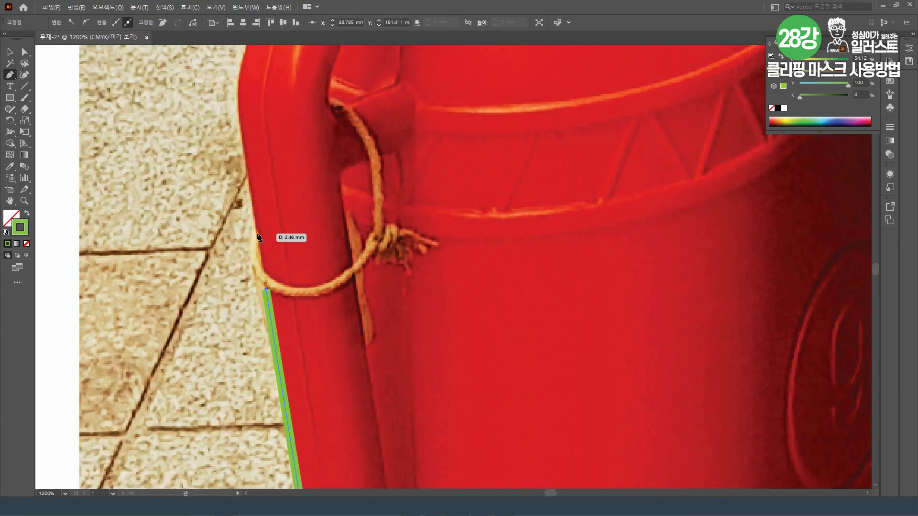
left_click_drag(257, 233, 266, 202)
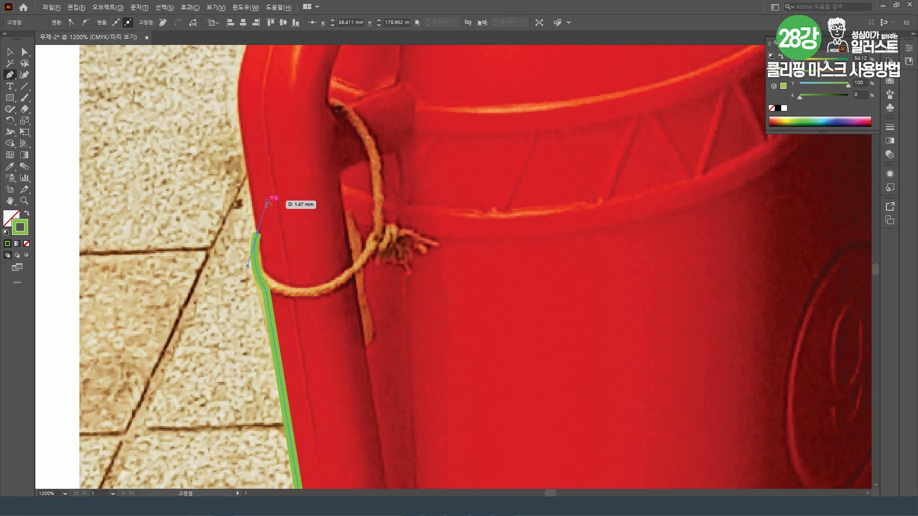
left_click_drag(266, 203, 252, 196)
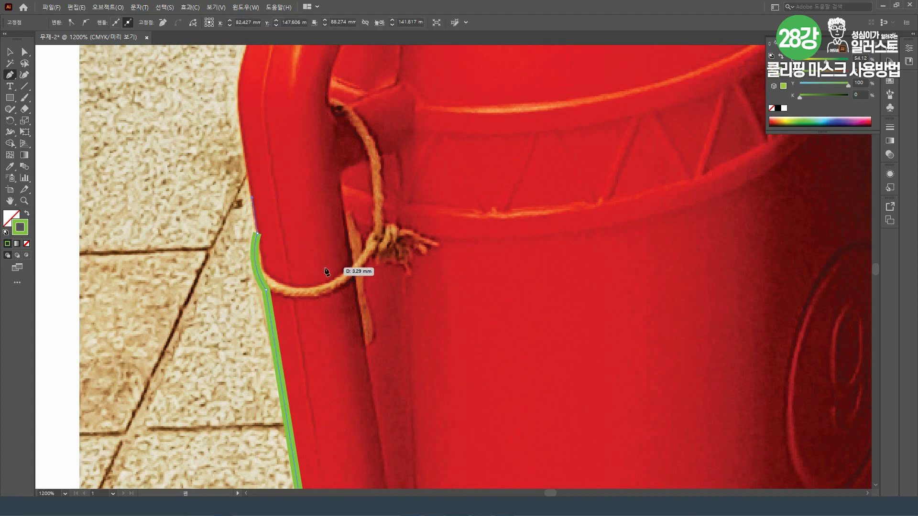
Set the traced path's stroke weight to 0.3 pt
left_click_drag(360, 317, 201, 235)
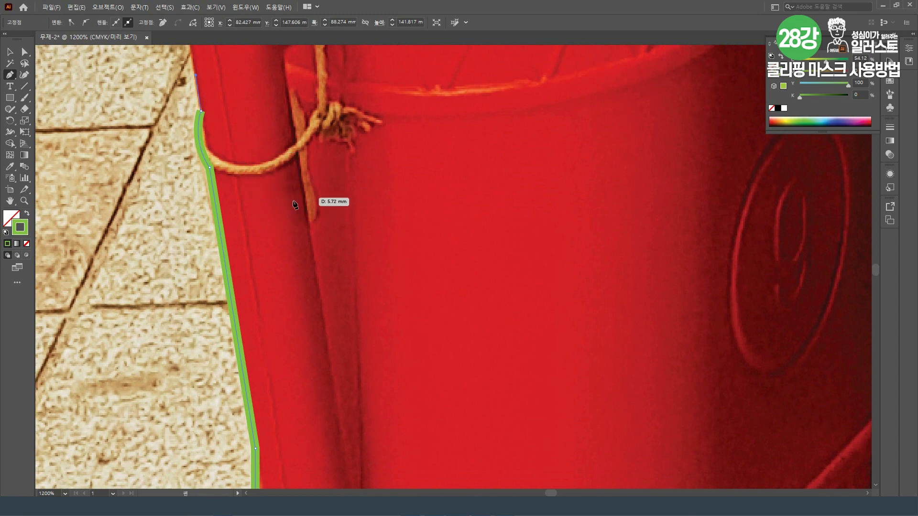
left_click(240, 12)
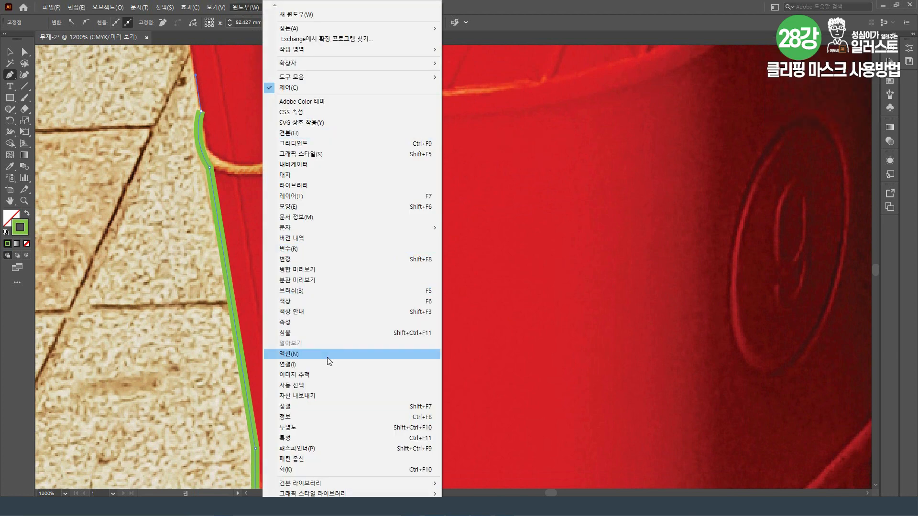
left_click(320, 470)
double_click(540, 132)
type("0.3")
key("Return")
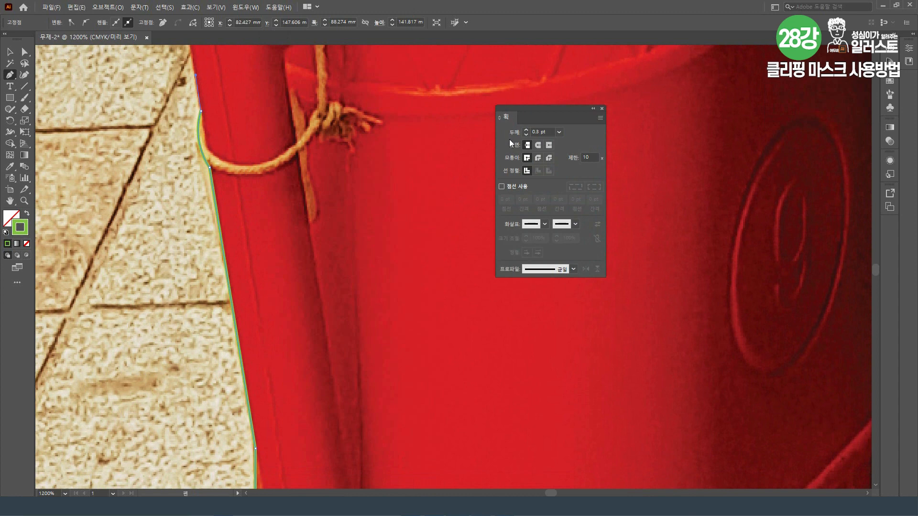
key("space")
left_click_drag(229, 123, 265, 297)
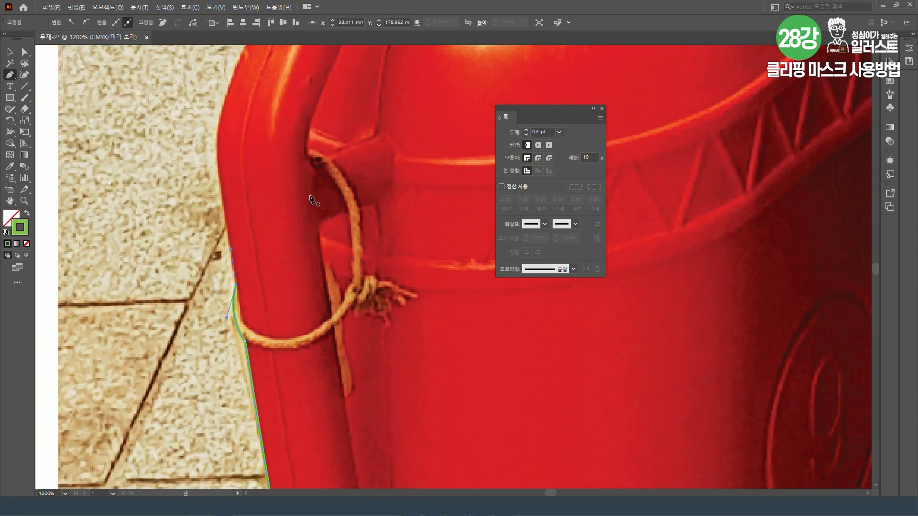
left_click(218, 169)
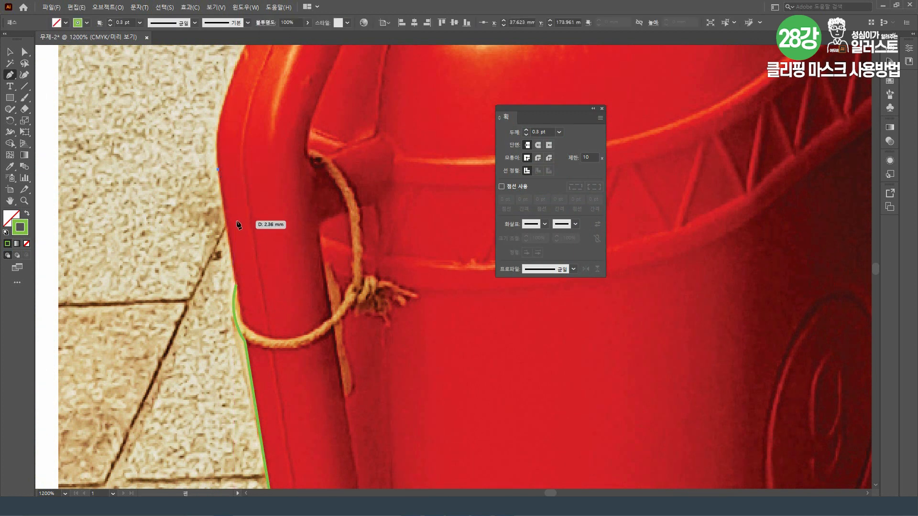
key("ctrl+z")
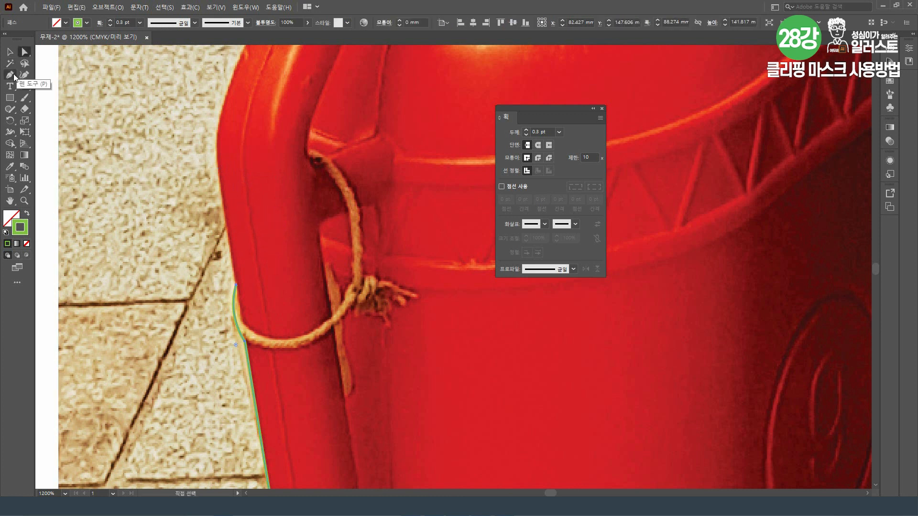
Resume the path from its open end above the rope and trace the handle's outer left edge around its lower bend
left_click_drag(550, 111, 609, 110)
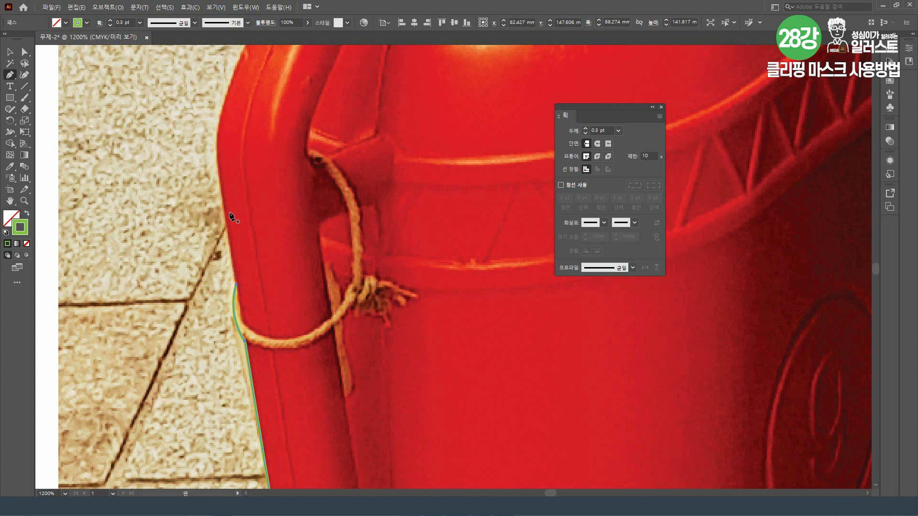
left_click(237, 285)
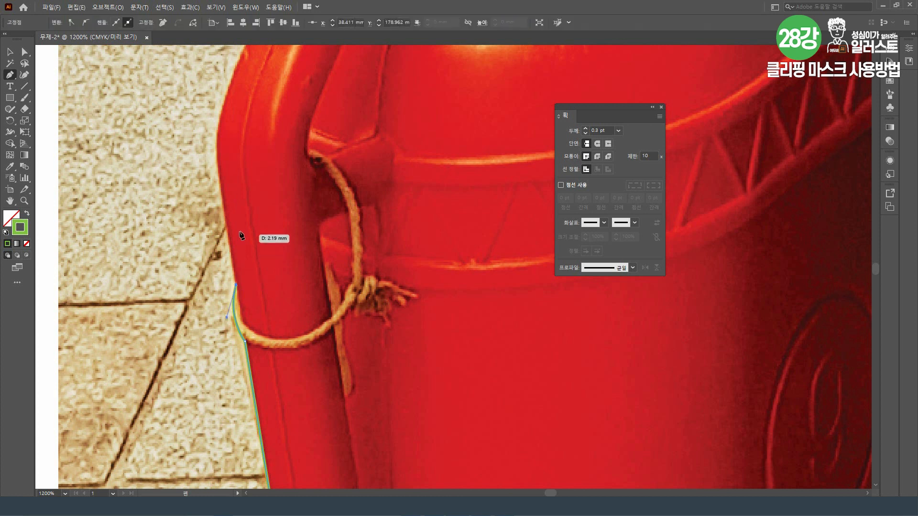
left_click(222, 187)
left_click_drag(242, 178, 199, 301)
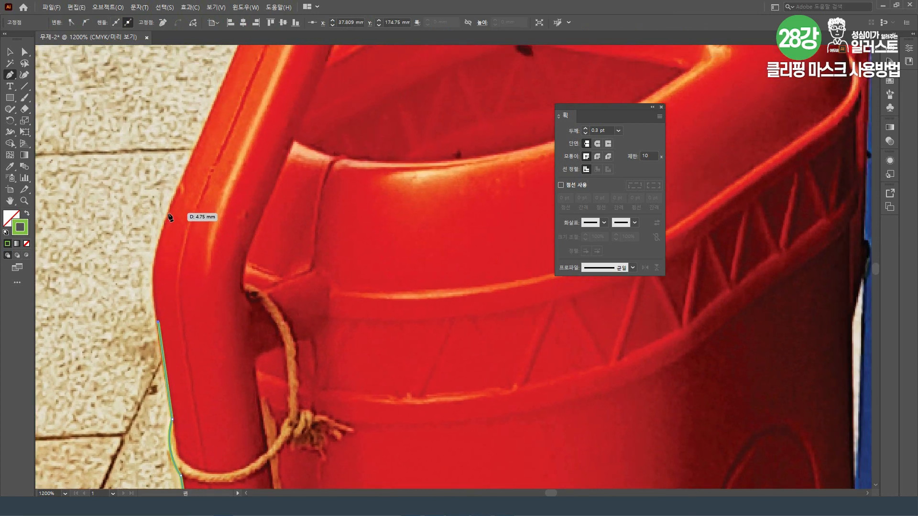
left_click_drag(170, 208, 184, 173)
left_click_drag(261, 127, 216, 287)
left_click_drag(210, 185, 198, 214)
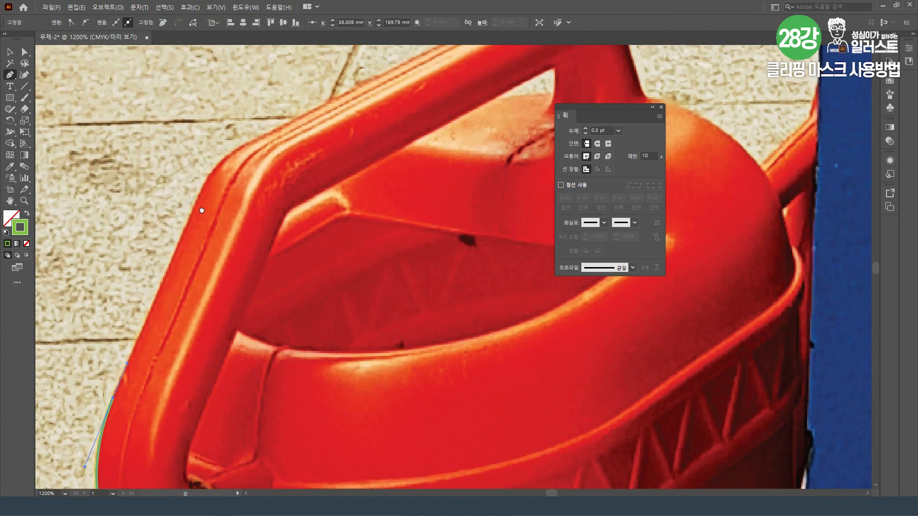
Continue the path up the slanted handle, around its upper-left corner, along the top edge and around the far bend
left_click(196, 199)
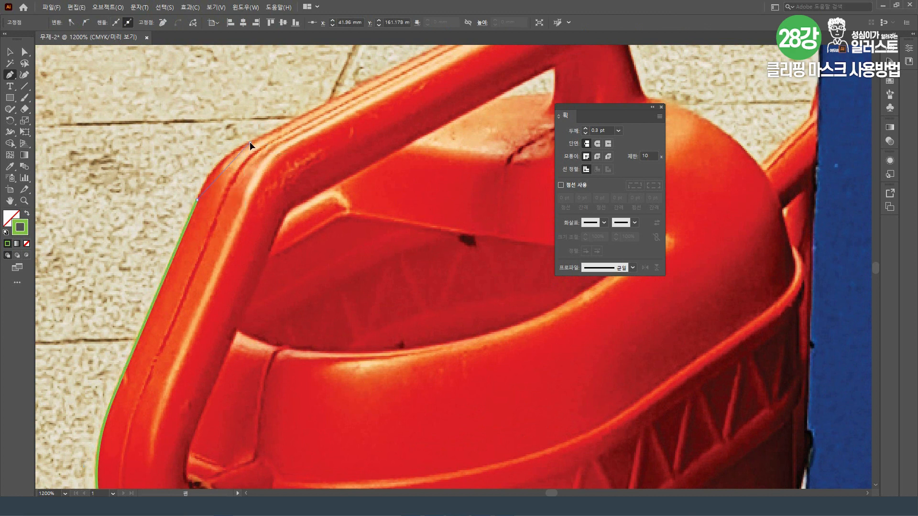
mouse_move(282, 130)
left_mouse_down()
mouse_move(291, 119)
mouse_move(274, 129)
left_mouse_up()
left_click_drag(343, 136, 165, 325)
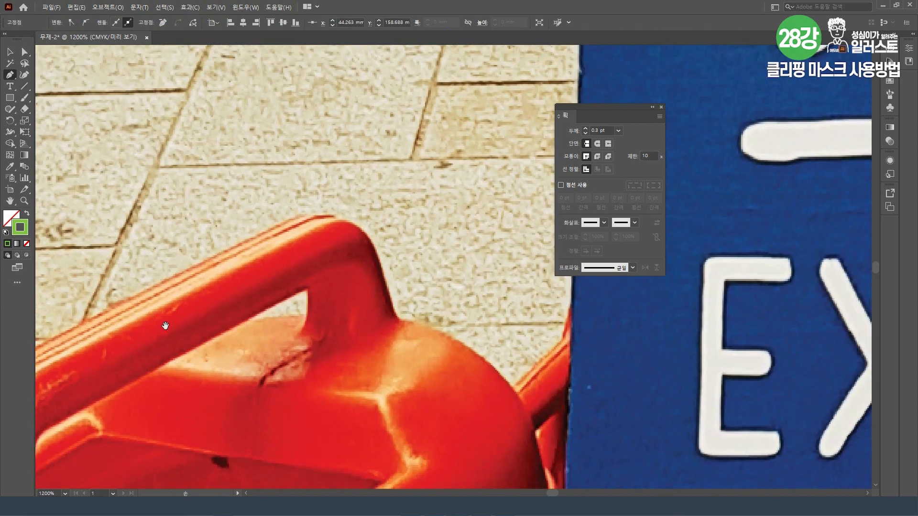
left_click(294, 216)
left_click_drag(357, 225, 383, 276)
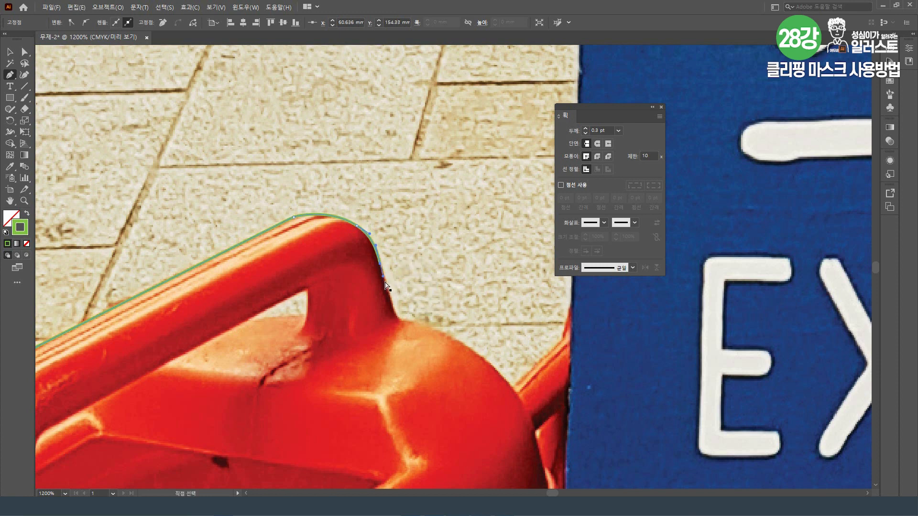
Trace from the handle's base over the can's shoulder to the sign, and finish the outline at the sign's top-left corner
left_click(399, 321)
left_click_drag(468, 346, 419, 286)
left_click_drag(459, 249, 312, 425)
scroll(510, 236, "down", 2)
scroll(324, 373, "down", 1)
scroll(324, 375, "down", 2)
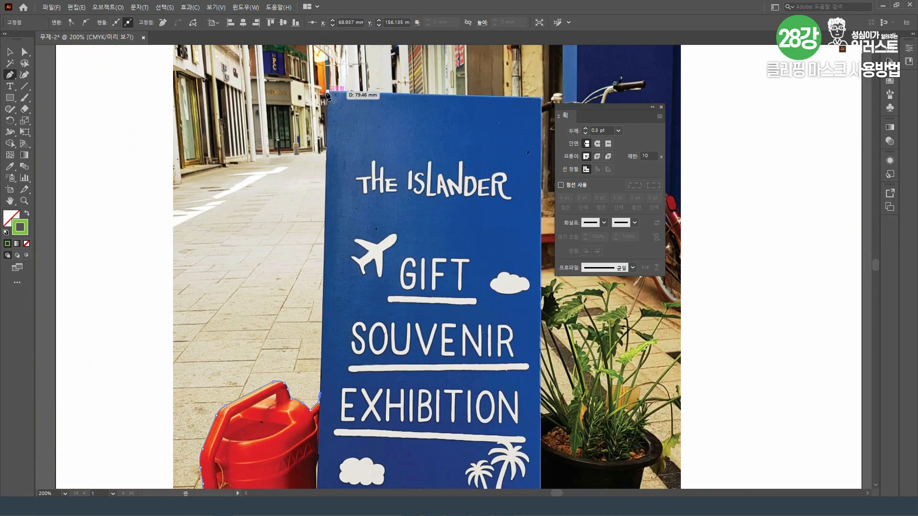
scroll(475, 235, "down", 1)
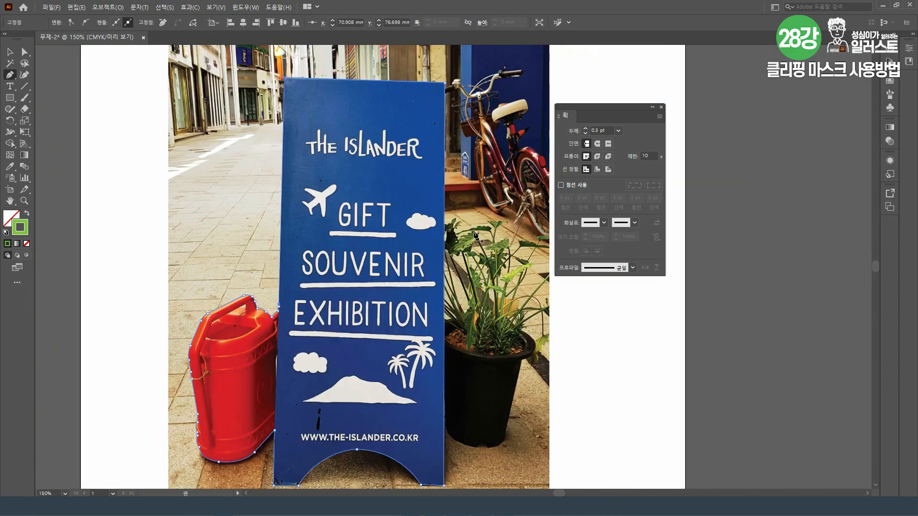
Deselect the path and examine at close range how the traced outline follows the sign's edges
left_click(10, 52)
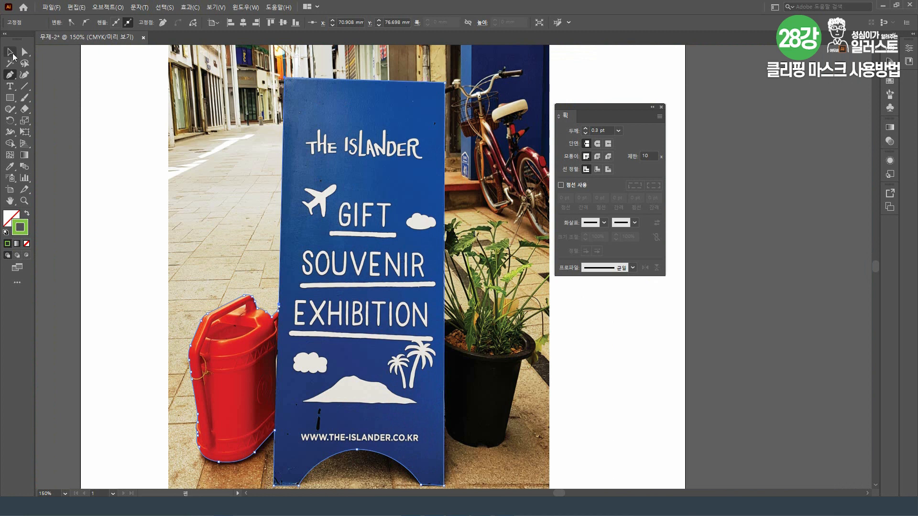
left_click(140, 281)
scroll(228, 326, "up", 3)
key("space")
left_click_drag(420, 399, 335, 478)
left_click_drag(431, 71, 365, 244)
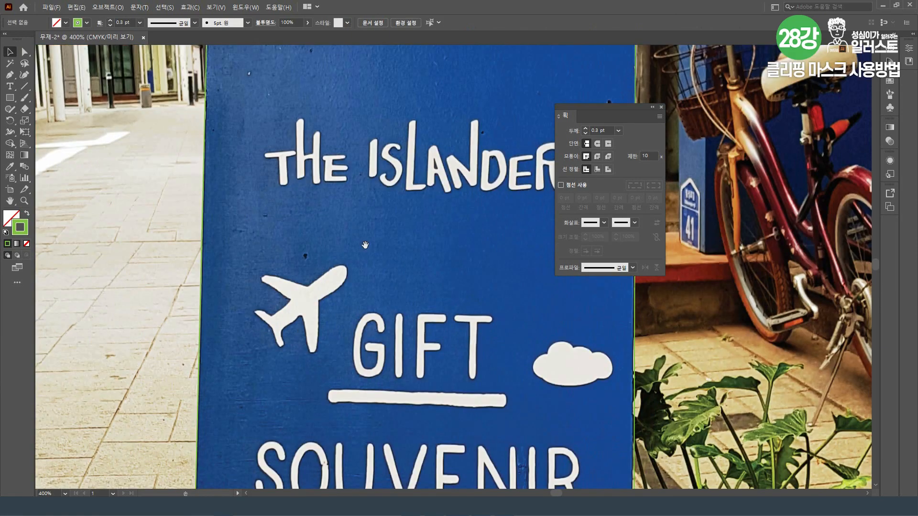
scroll(365, 245, "down", 4)
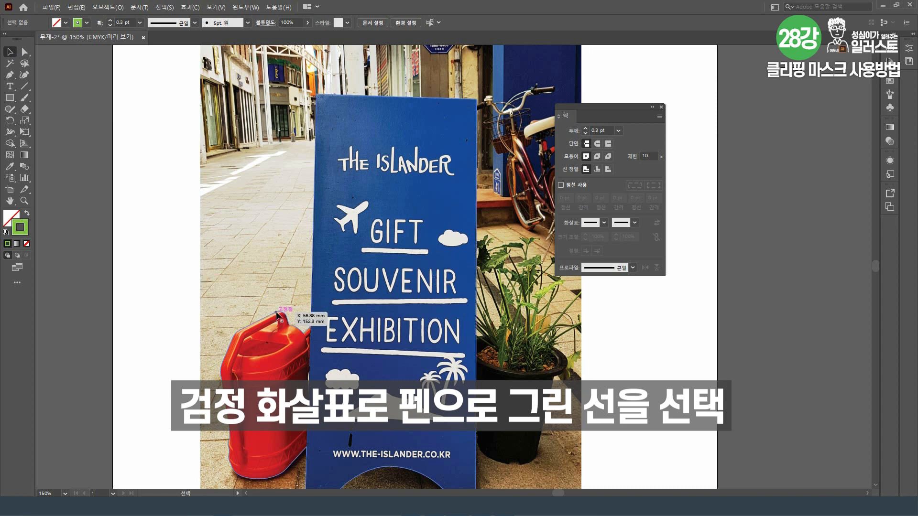
Select the traced path together with the photo and make a clipping mask from them
left_click(276, 314)
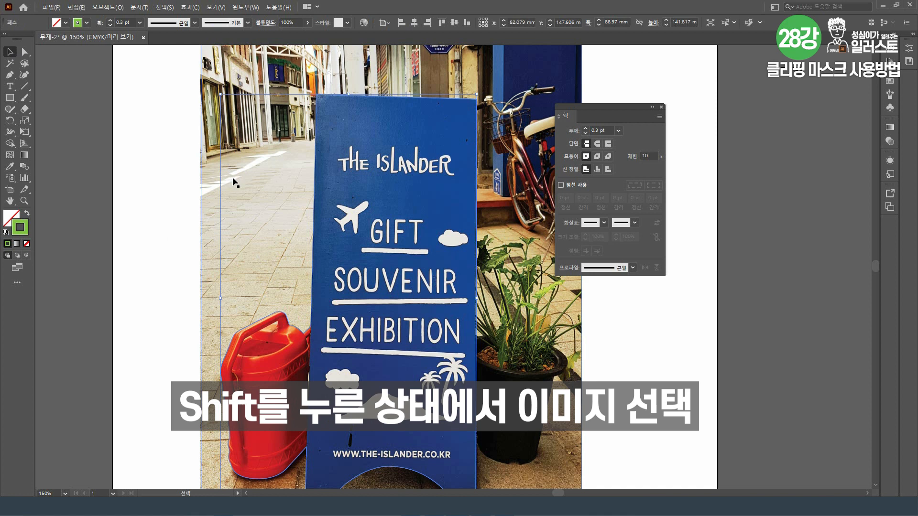
key("shift")
left_click(233, 177, "shift")
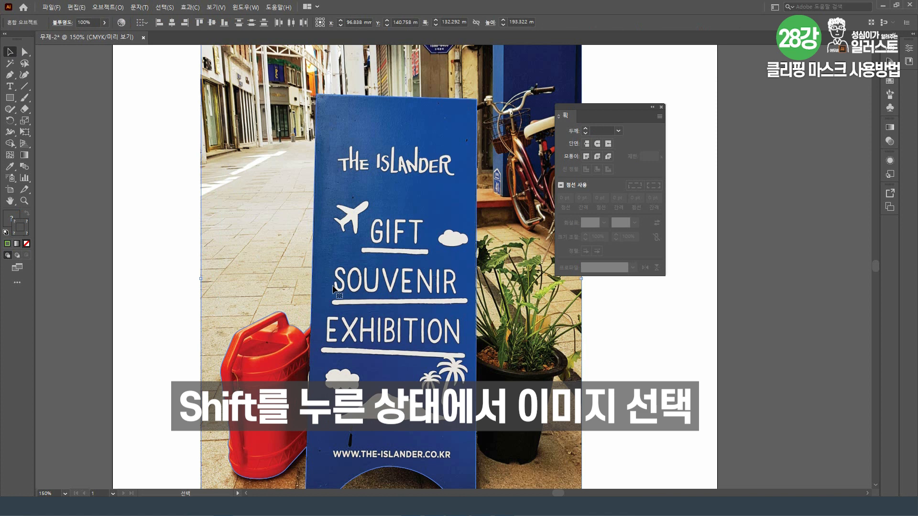
left_click(112, 9)
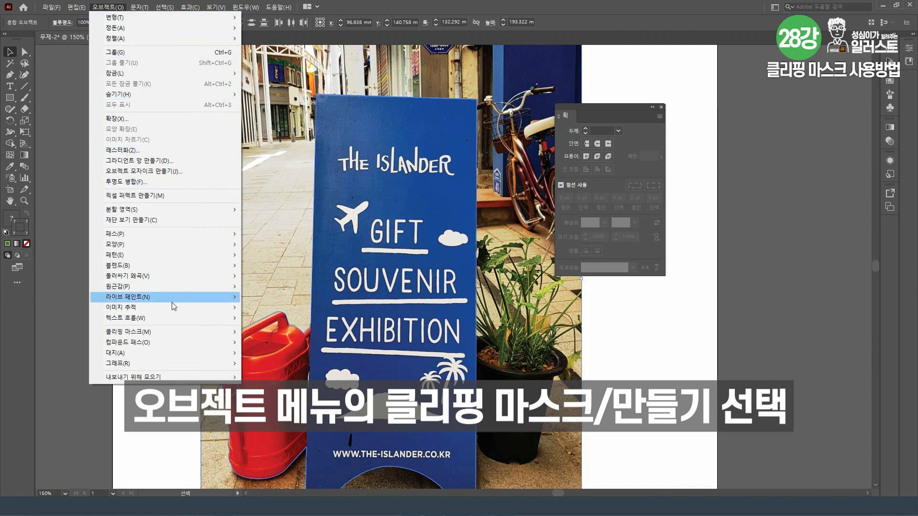
mouse_move(184, 334)
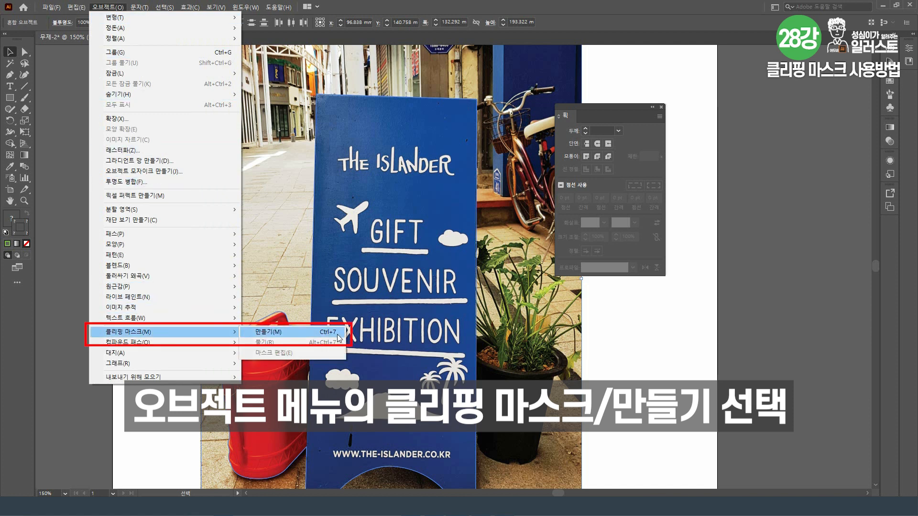
left_click(315, 335)
key("ctrl+minus")
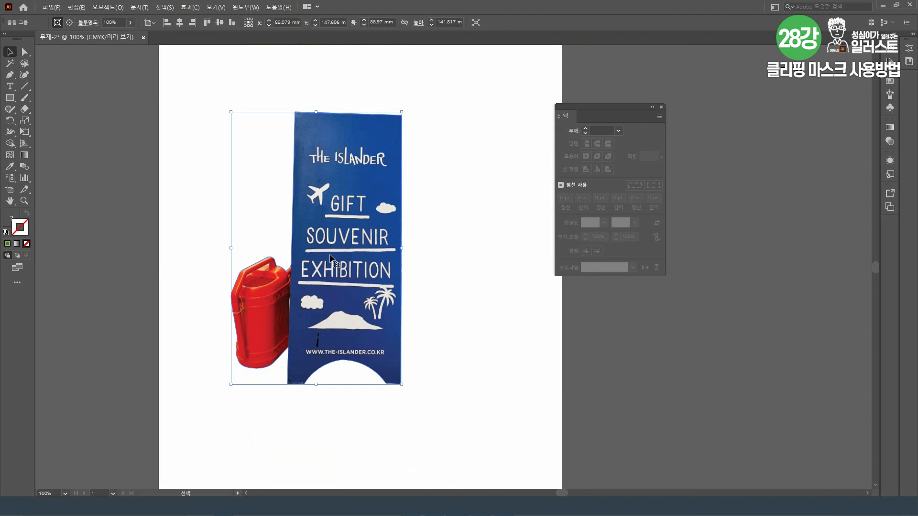
Move the clipped sign and can horizontally to the right by about 18.4 mm, then deselect them
left_click_drag(330, 258, 365, 258)
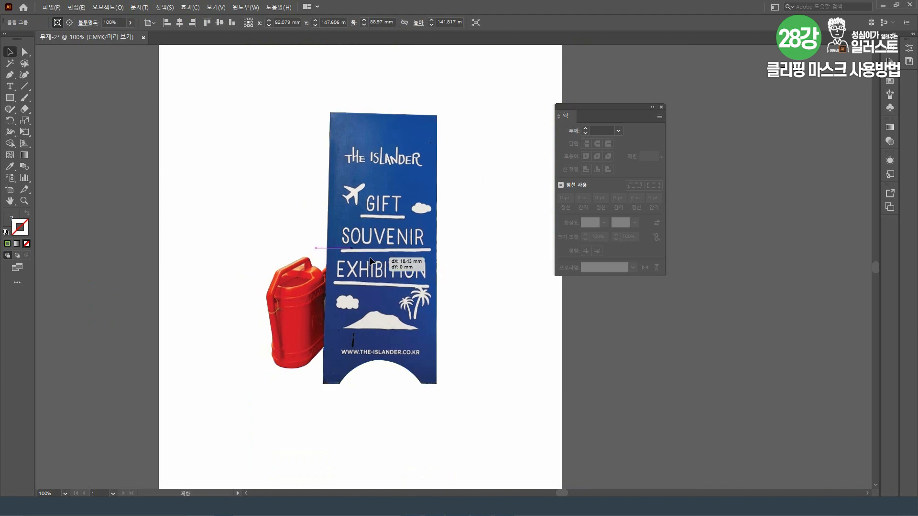
left_click(237, 222)
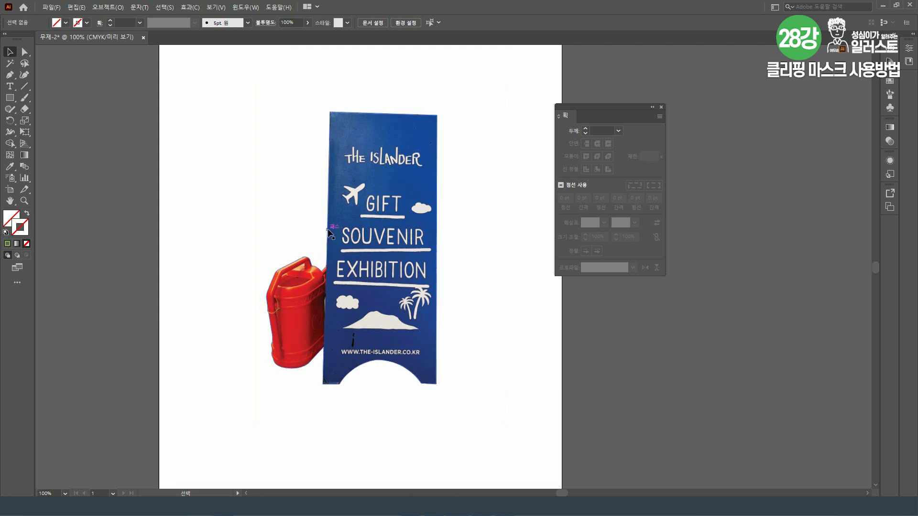
left_click(106, 8)
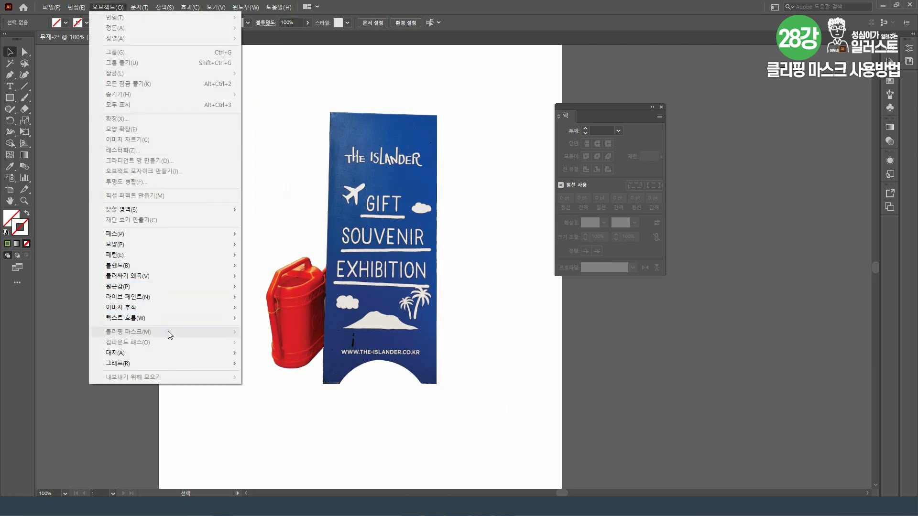
left_click(271, 201)
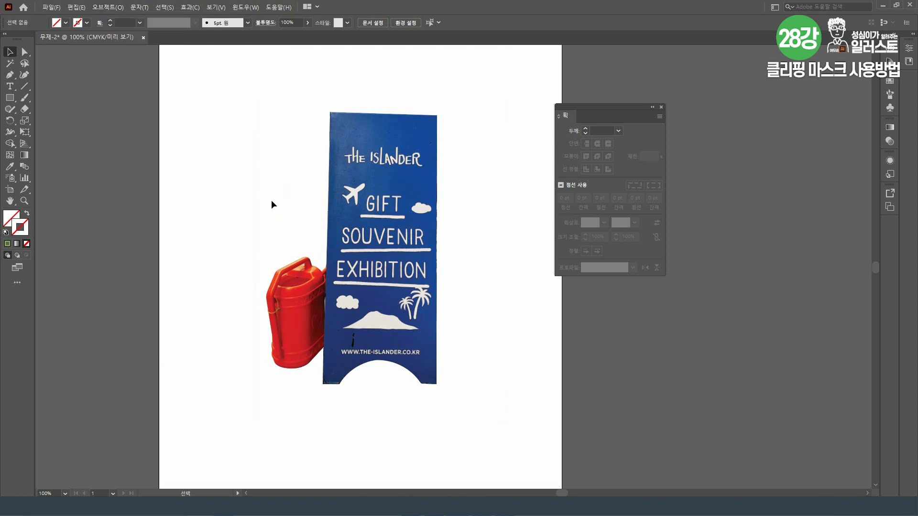